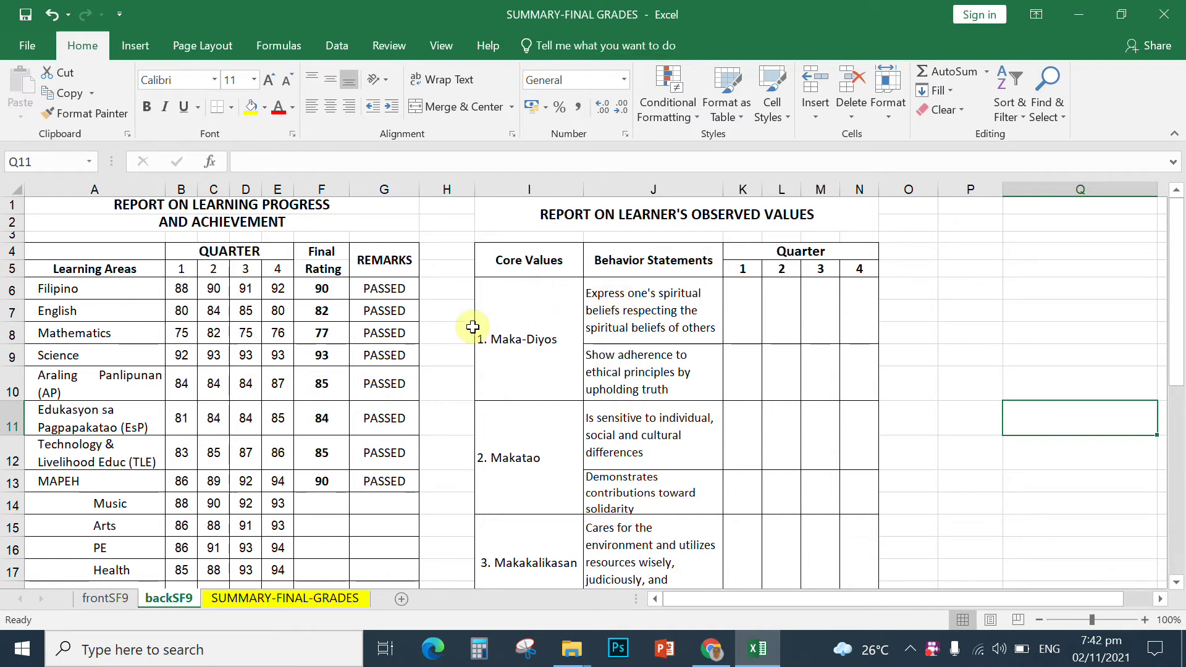
Examine the cell contents of the Final Rating column from Filipino down to Technology & Livelihood Educ.
{"action": "left_click", "coordinate": [338, 293]}
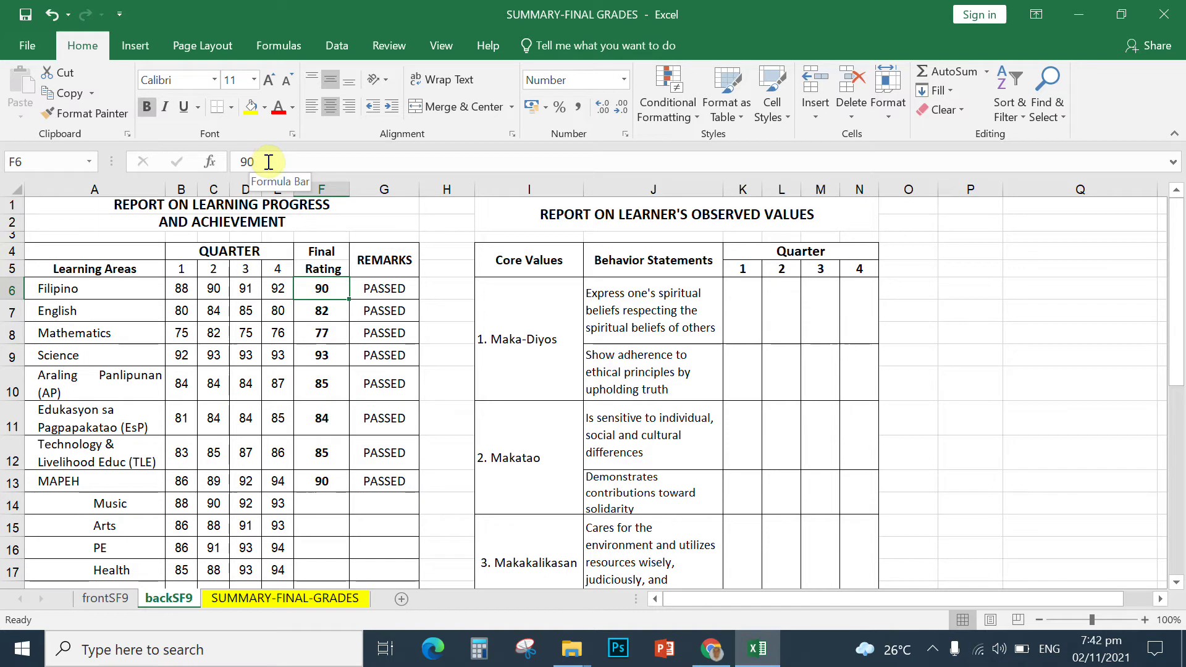
{"action": "key", "text": "Down"}
{"action": "key", "text": "Down"}
{"action": "key", "text": "Down"}
{"action": "key", "text": "Down"}
{"action": "key", "text": "Down"}
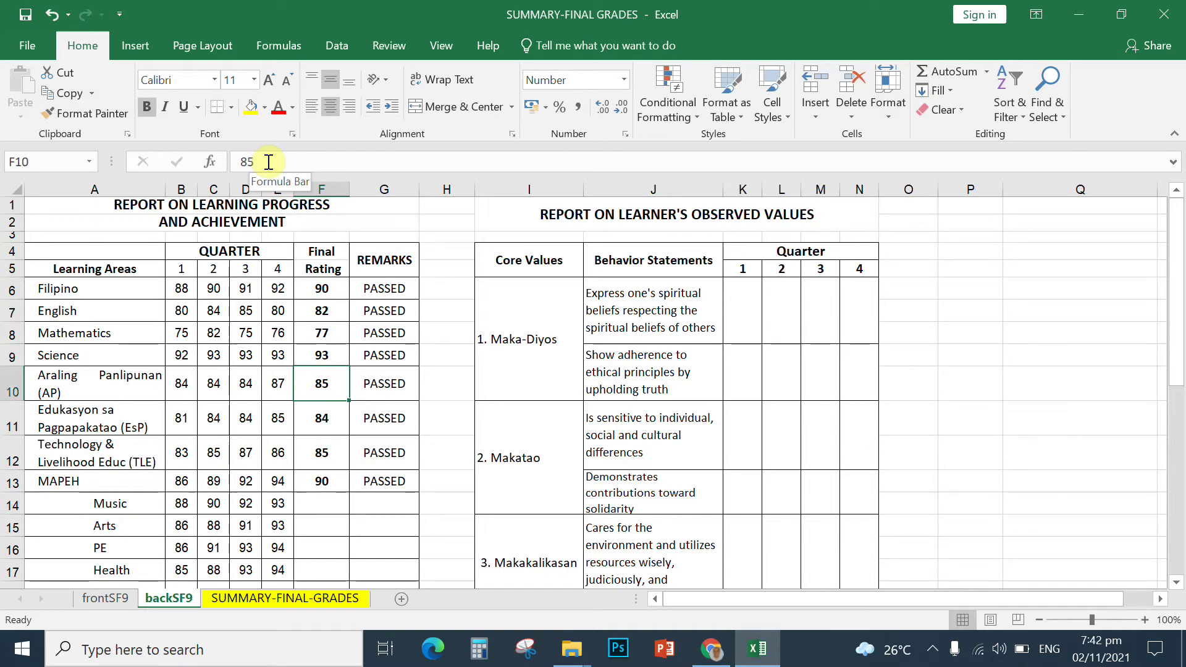
{"action": "key", "text": "Down"}
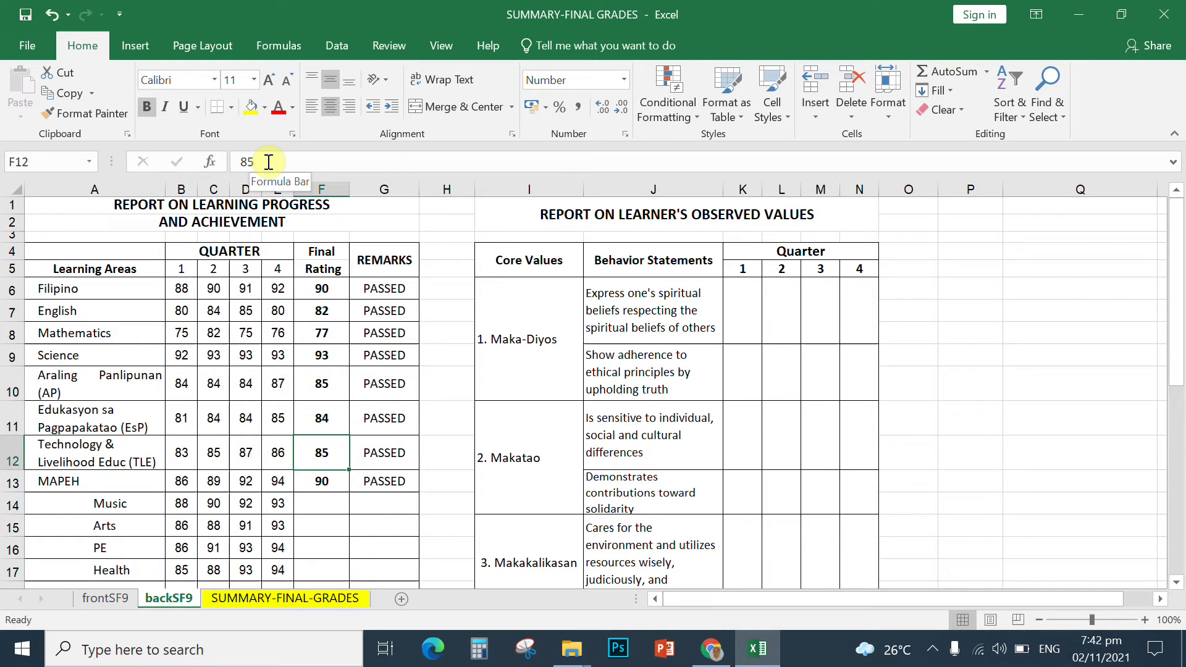
Calculate the Filipino final rating in F6 with =AVERAGE(B6:E6) and copy the formula down through MAPEH in F13.
{"action": "left_click", "coordinate": [319, 290]}
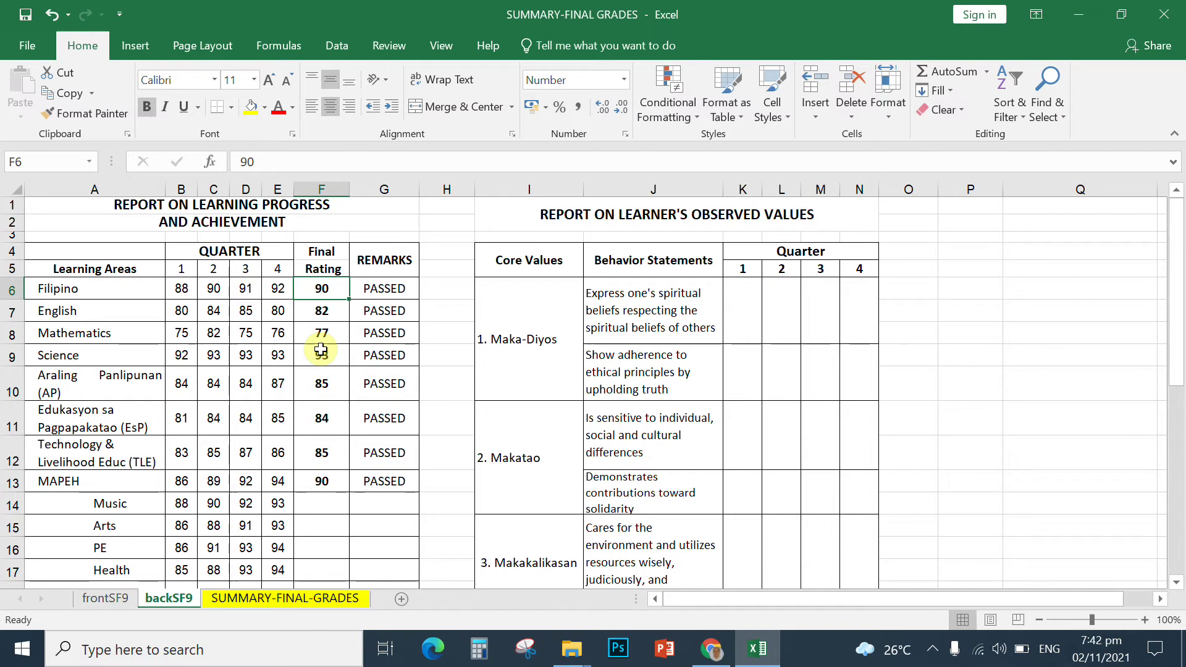
{"action": "type", "text": "="}
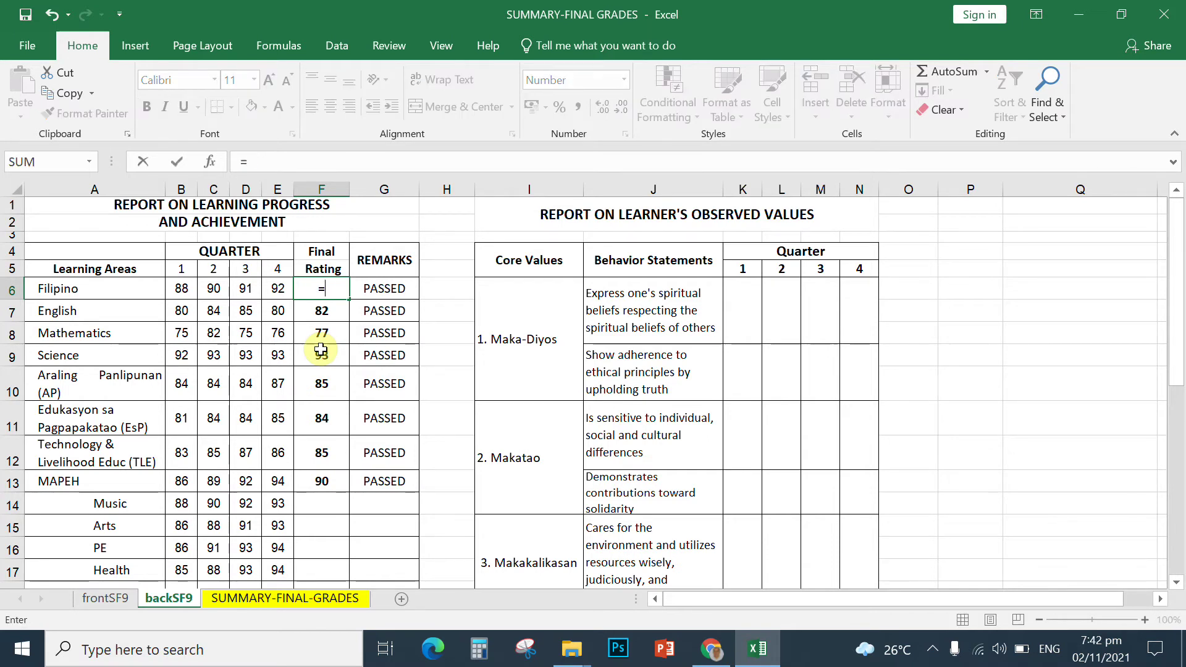
{"action": "type", "text": "AVERAGE"}
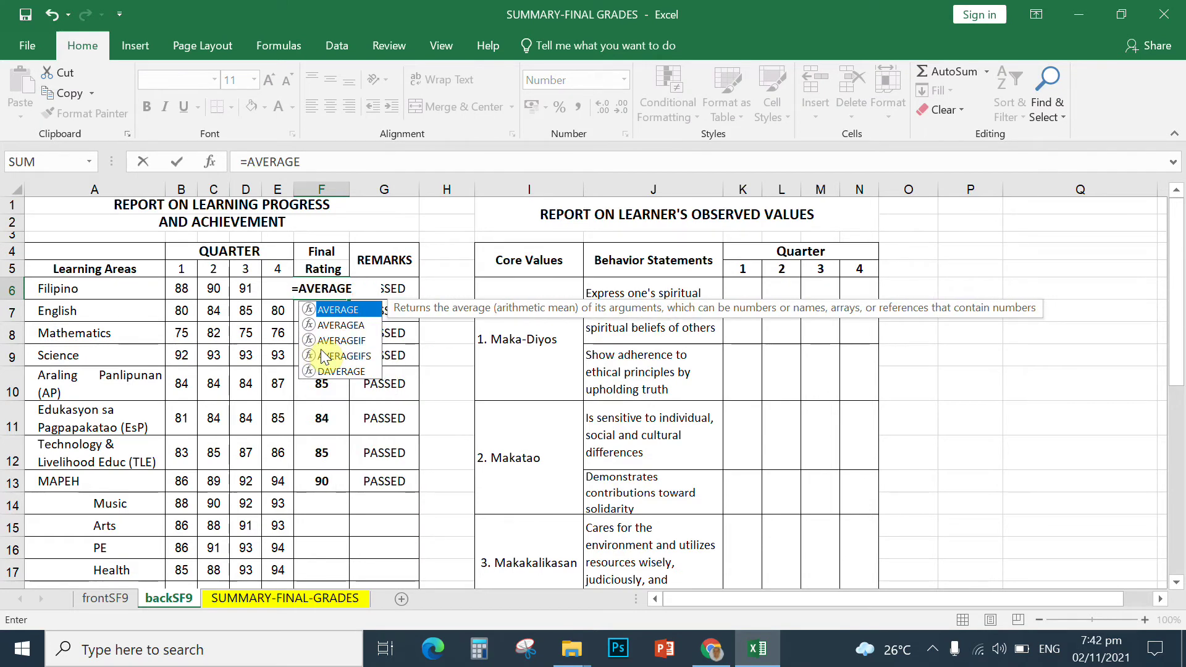
{"action": "type", "text": "("}
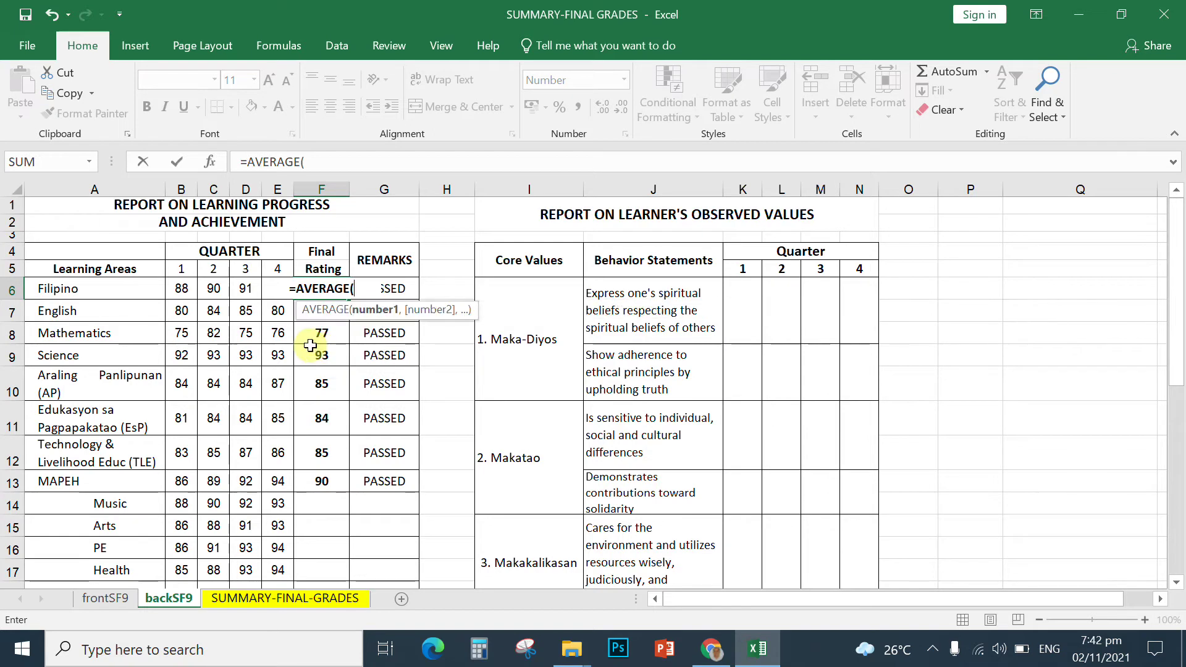
{"action": "left_click_drag", "start_coordinate": [180, 287], "coordinate": [281, 289]}
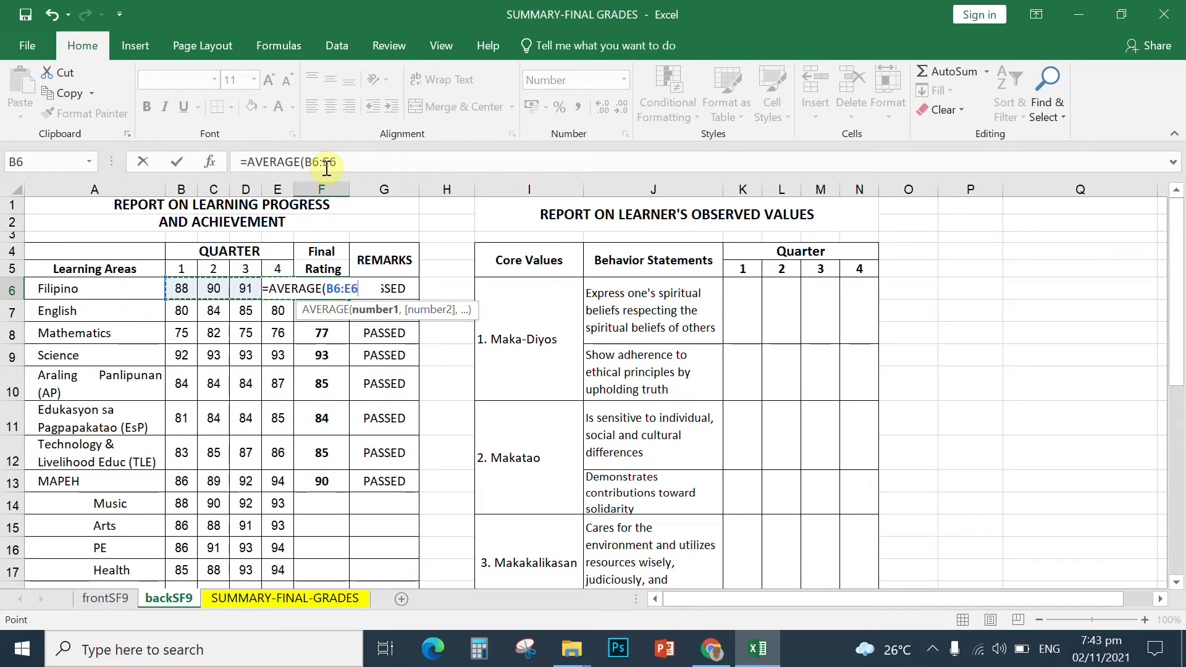
{"action": "type", "text": ")"}
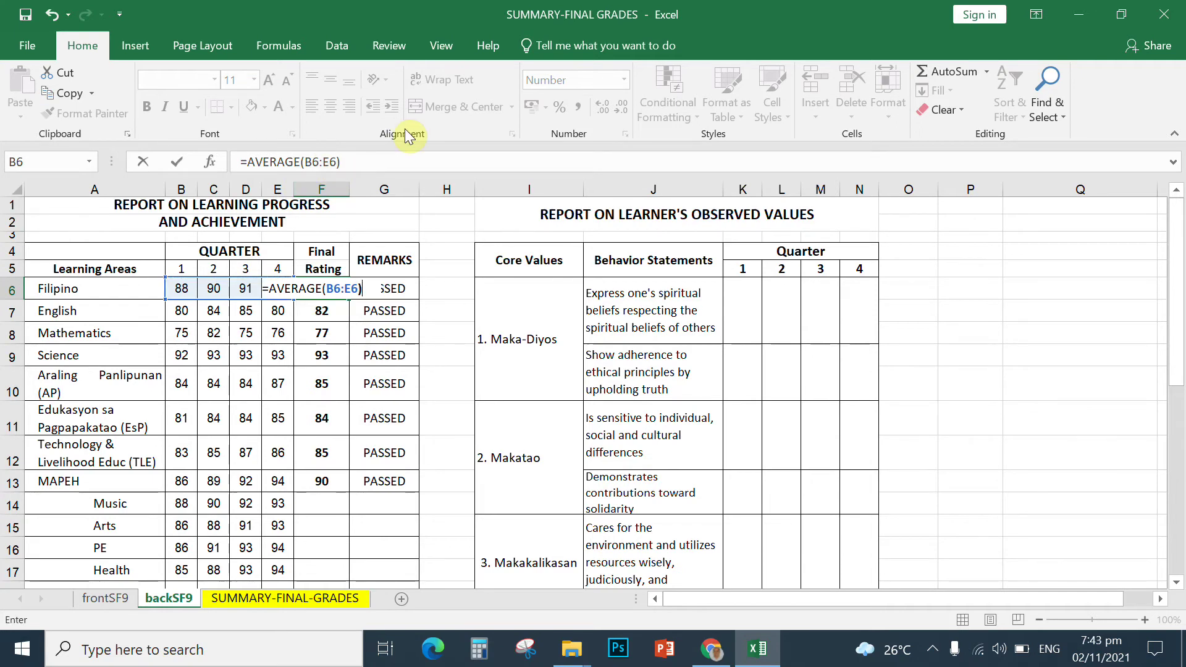
{"action": "key", "text": "Return"}
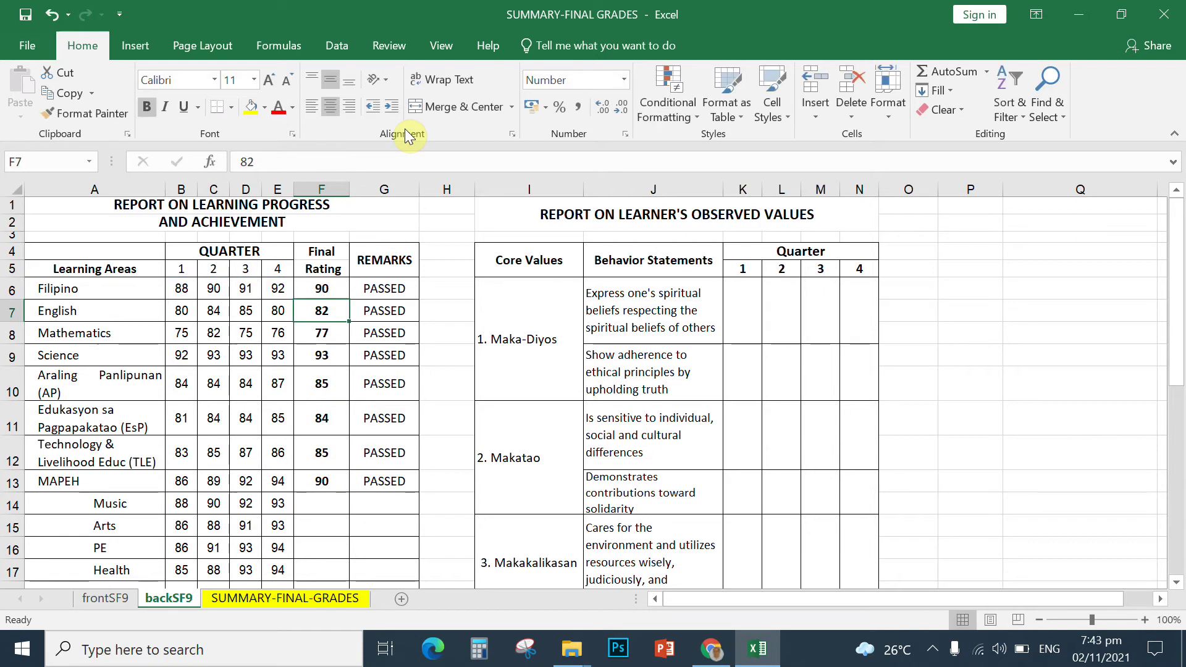
{"action": "left_click", "coordinate": [320, 286]}
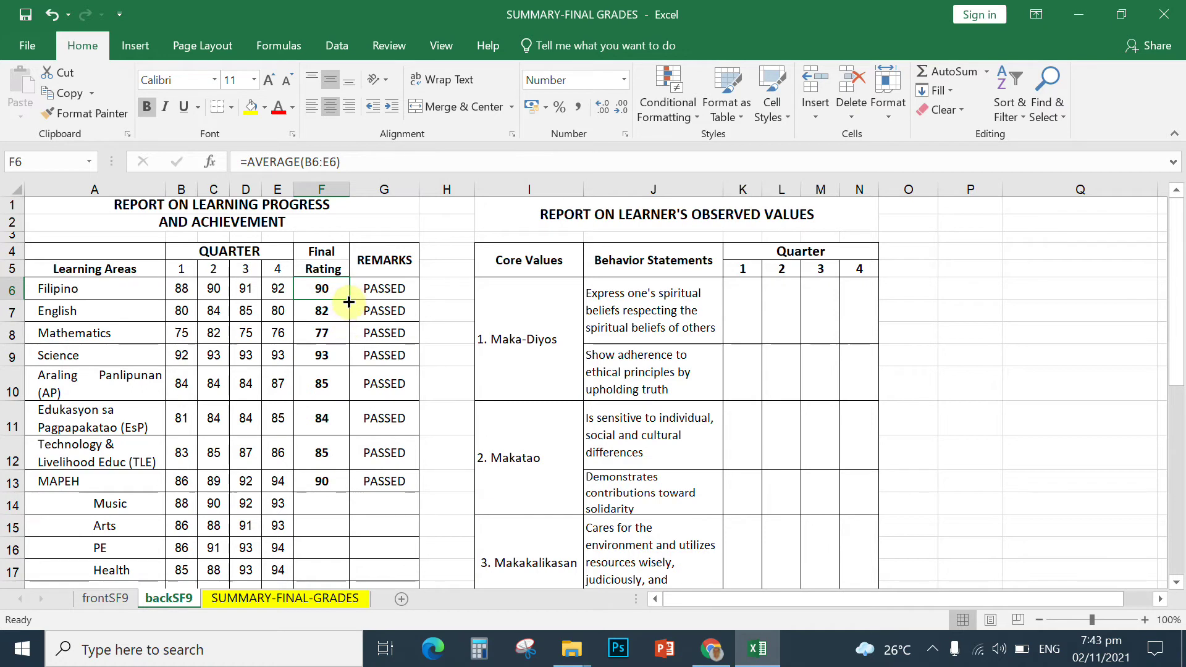
{"action": "left_click_drag", "start_coordinate": [349, 301], "coordinate": [345, 485]}
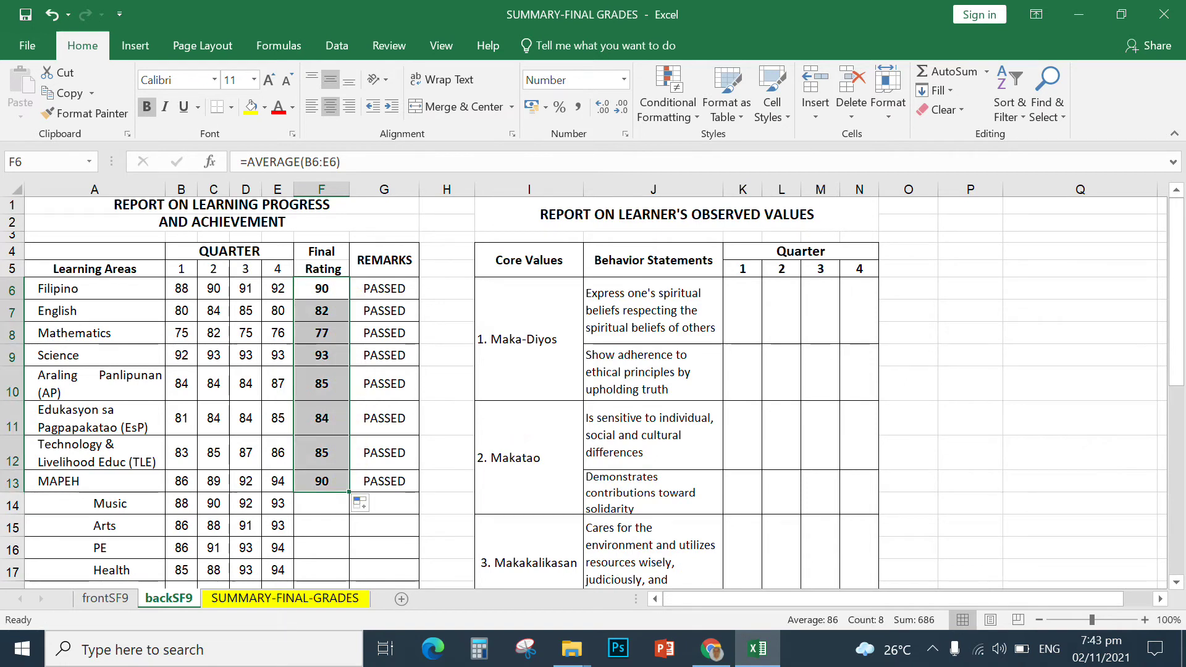
Check the formulas in the Final Rating column between MAPEH and Filipino, and the Filipino first-quarter grade.
{"action": "left_click", "coordinate": [318, 485]}
{"action": "key", "text": "Up"}
{"action": "key", "text": "Up"}
{"action": "key", "text": "Up"}
{"action": "key", "text": "Up"}
{"action": "key", "text": "Up"}
{"action": "key", "text": "Up"}
{"action": "key", "text": "Up"}
{"action": "key", "text": "Up"}
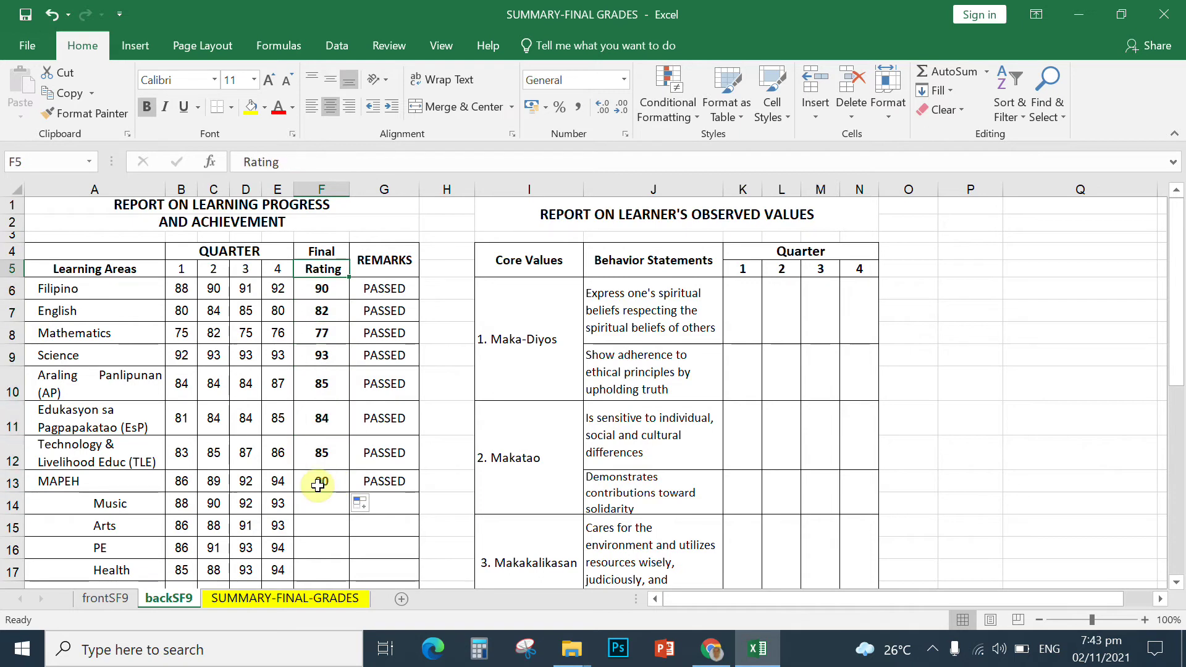
{"action": "key", "text": "Down"}
{"action": "key", "text": "Down"}
{"action": "key", "text": "Down"}
{"action": "key", "text": "Down"}
{"action": "key", "text": "Down"}
{"action": "key", "text": "Down"}
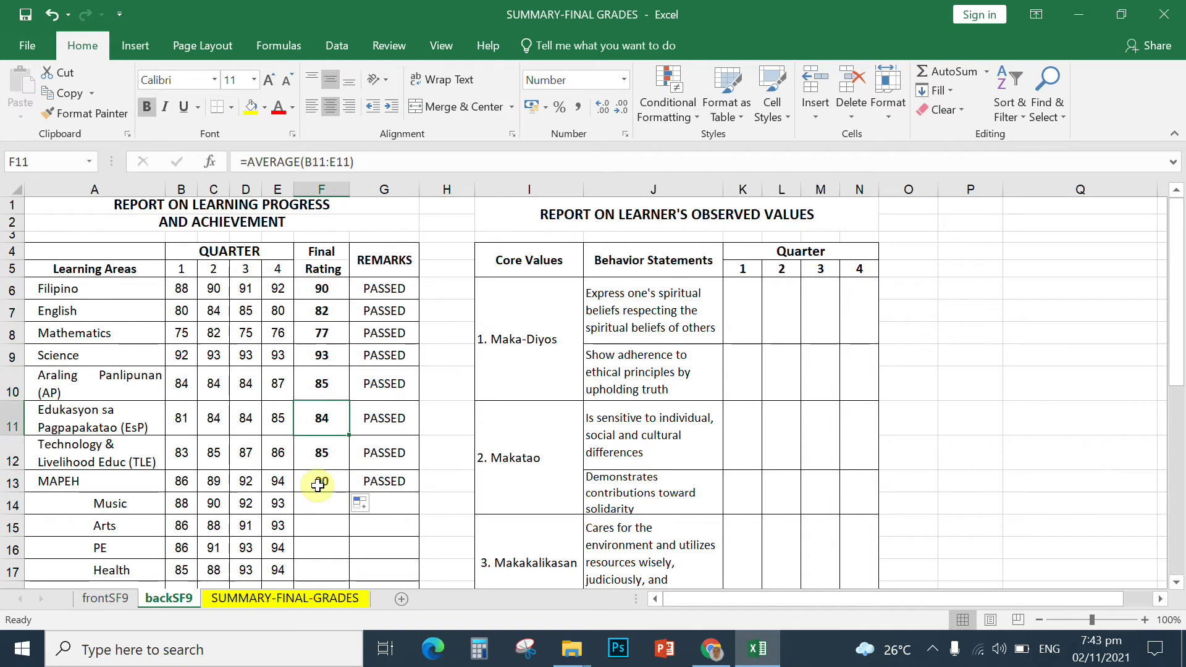
{"action": "left_click", "coordinate": [320, 288]}
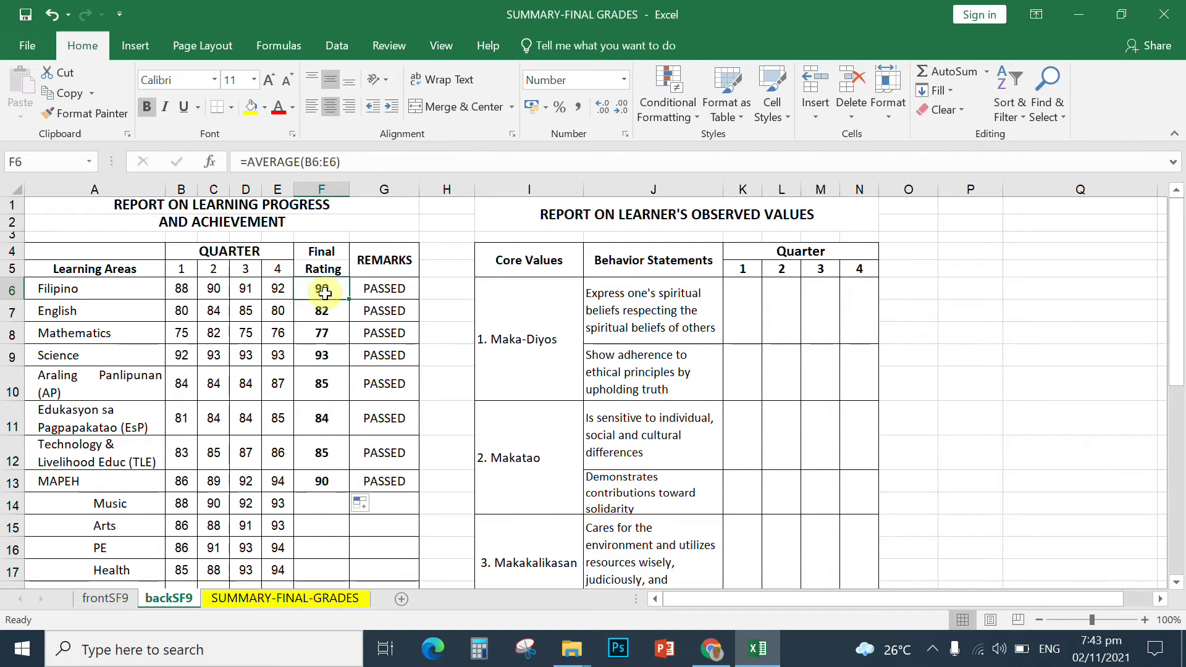
{"action": "left_click", "coordinate": [176, 289]}
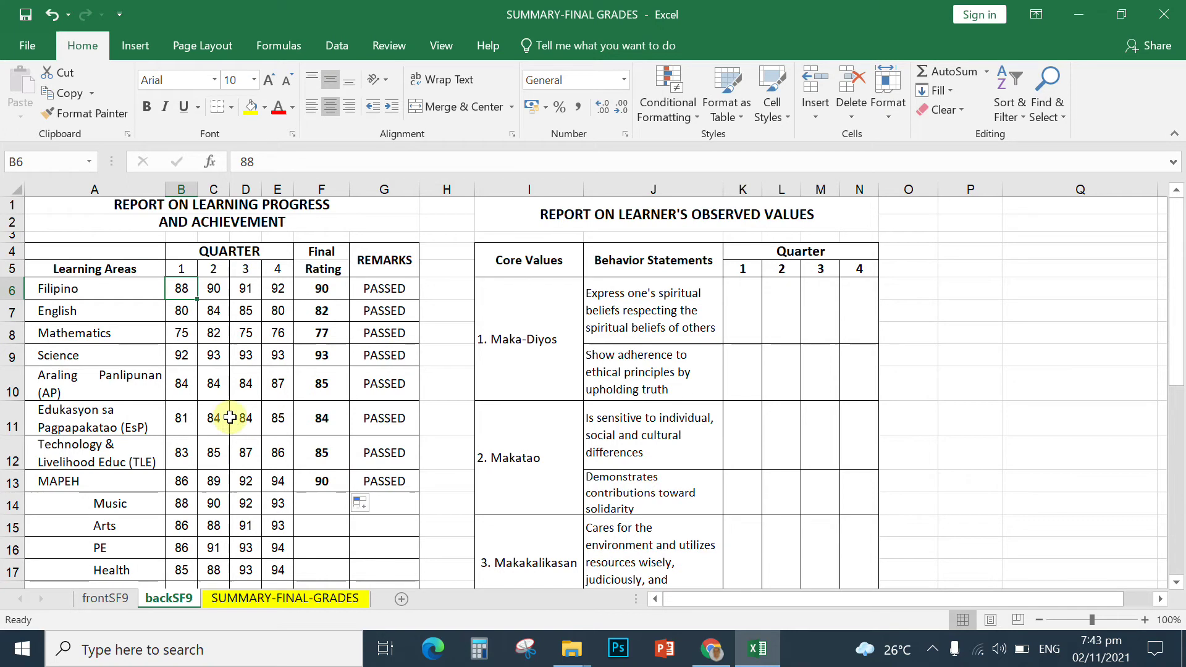
{"action": "left_click", "coordinate": [320, 289]}
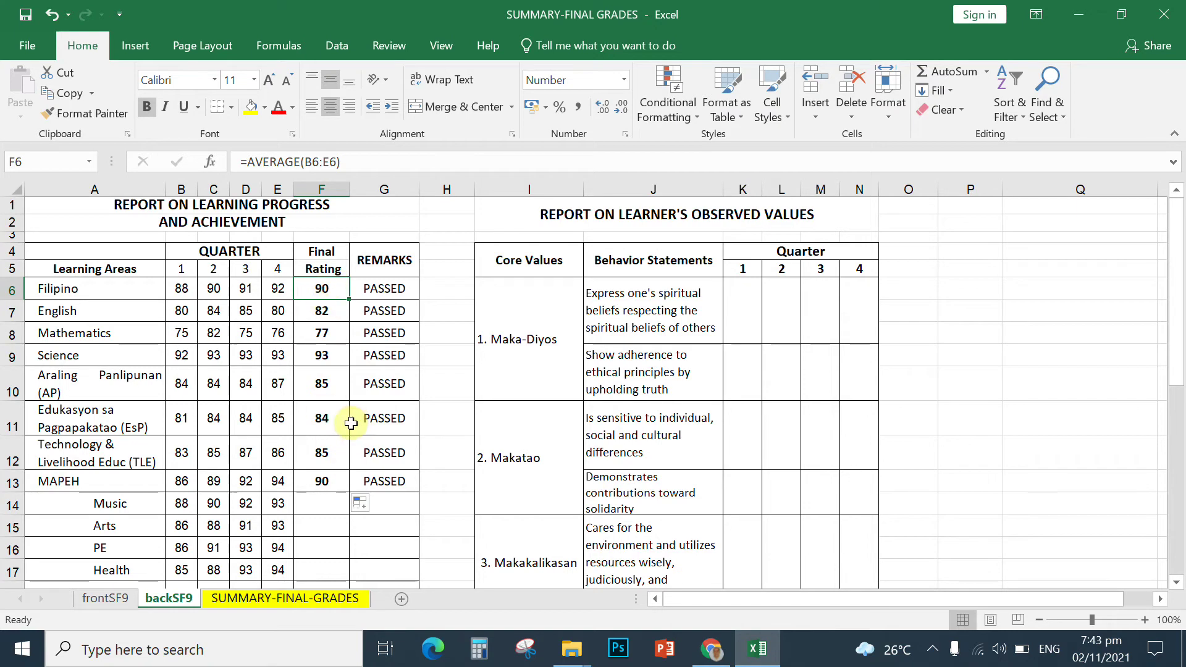
Clear the existing remarks for all learning areas from Filipino to MAPEH, cells G6 to G13.
{"action": "left_click", "coordinate": [384, 290]}
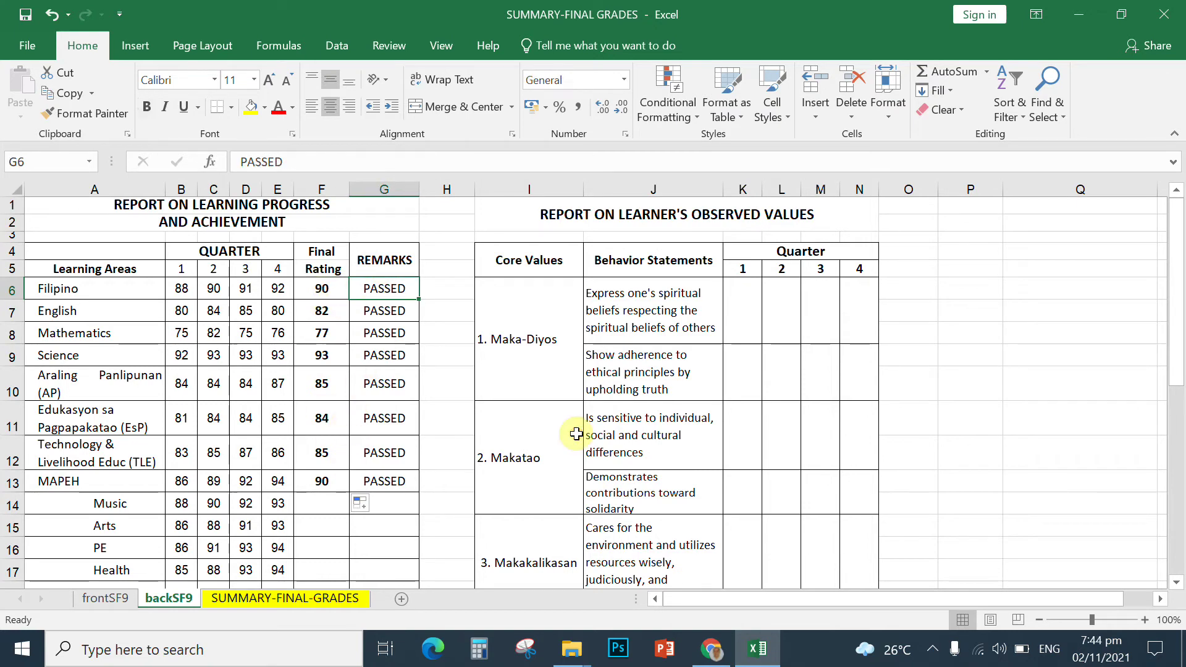
{"action": "left_click", "coordinate": [386, 306]}
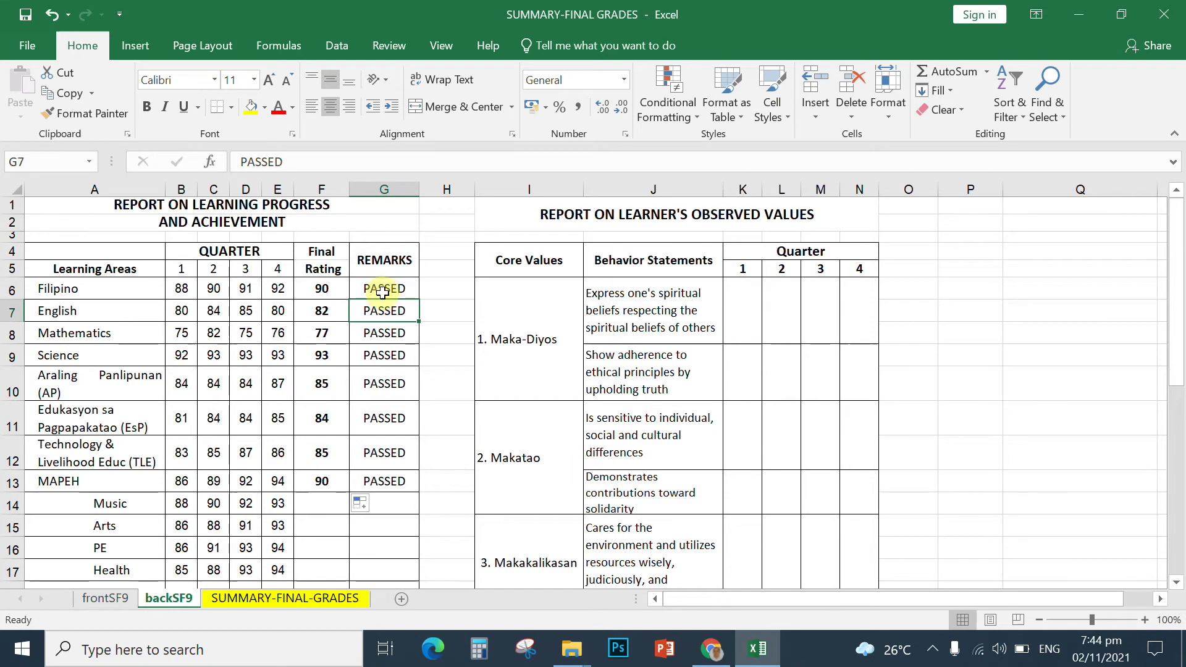
{"action": "left_click", "coordinate": [384, 289]}
{"action": "left_click_drag", "start_coordinate": [383, 289], "coordinate": [379, 482]}
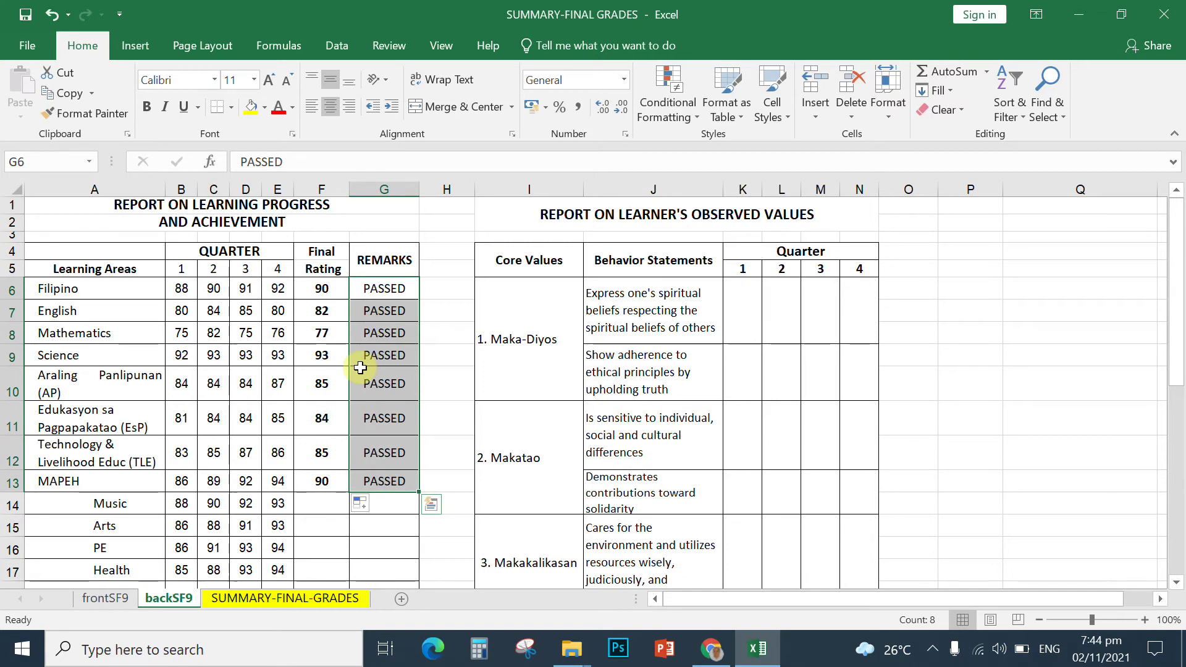
{"action": "key", "text": "Delete"}
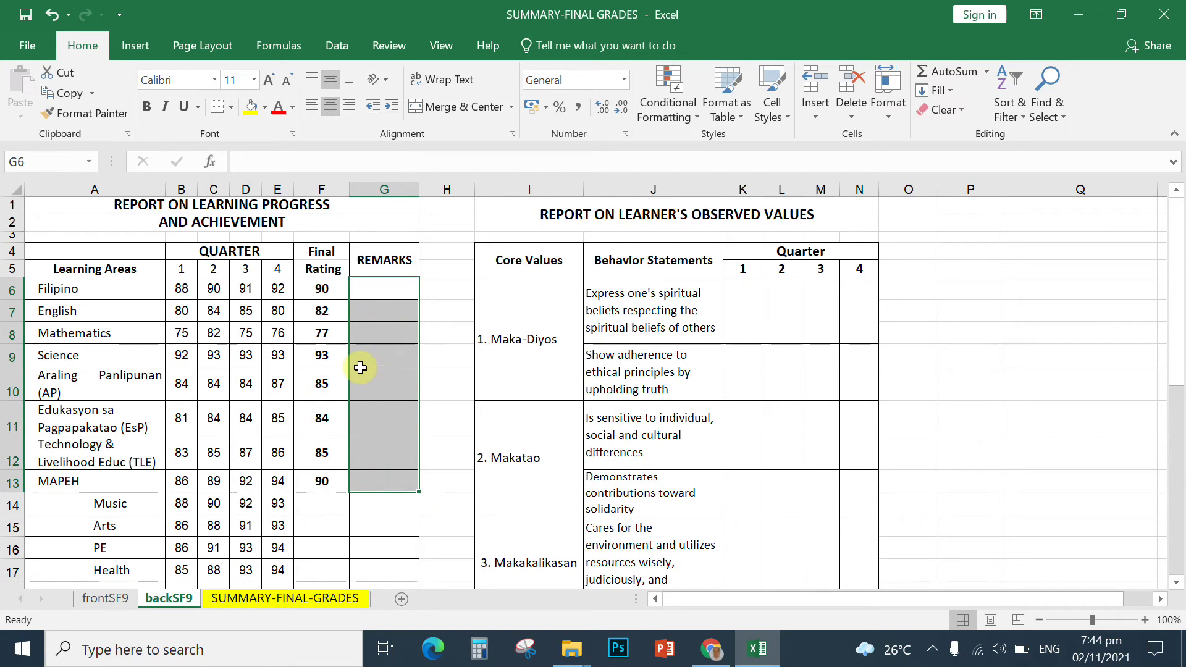
Enter the formula =IF(F6>=75,"PASSED","FAILED") as the Filipino remark in G6.
{"action": "left_click", "coordinate": [382, 292]}
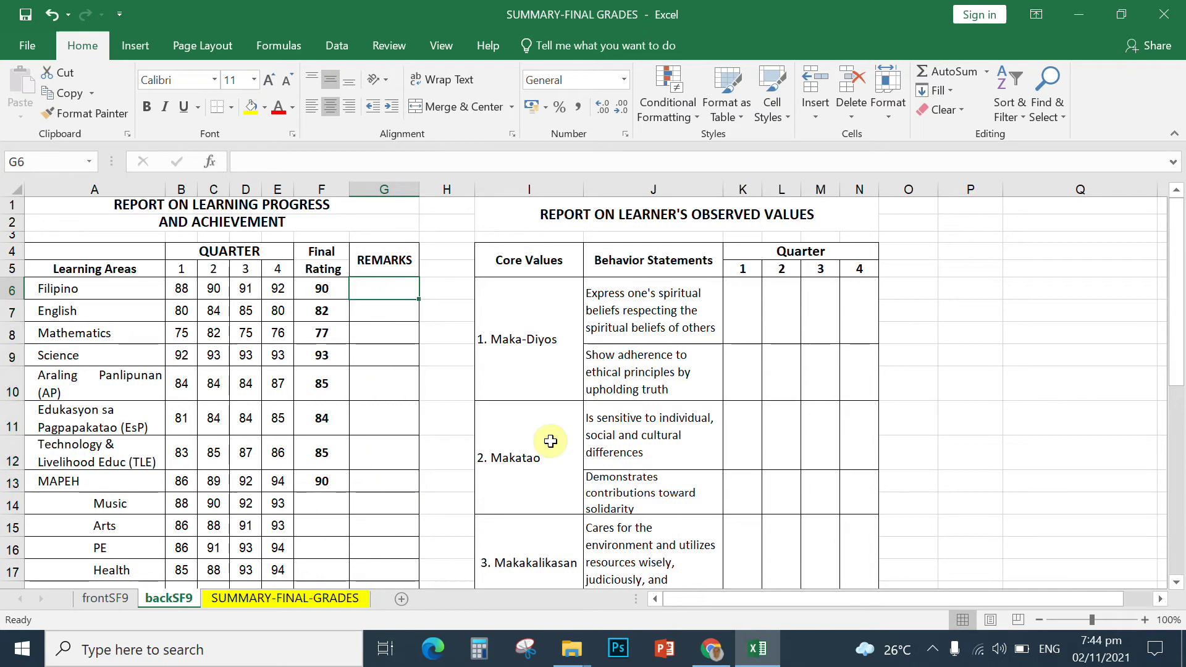
{"action": "type", "text": "="}
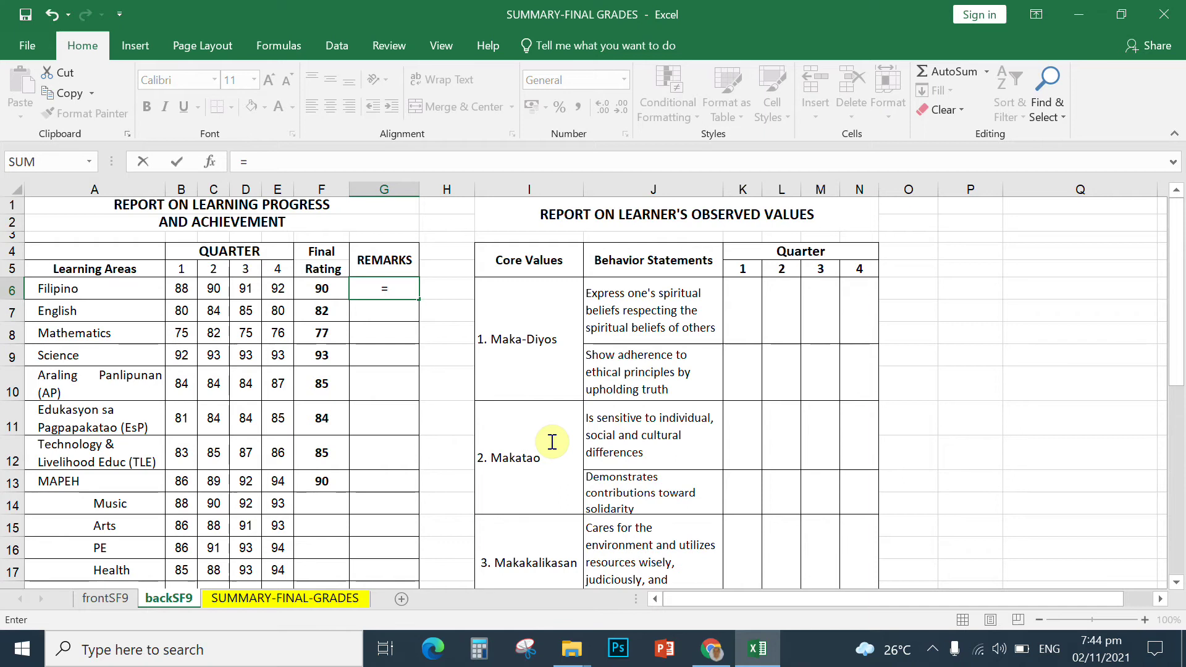
{"action": "type", "text": "IF"}
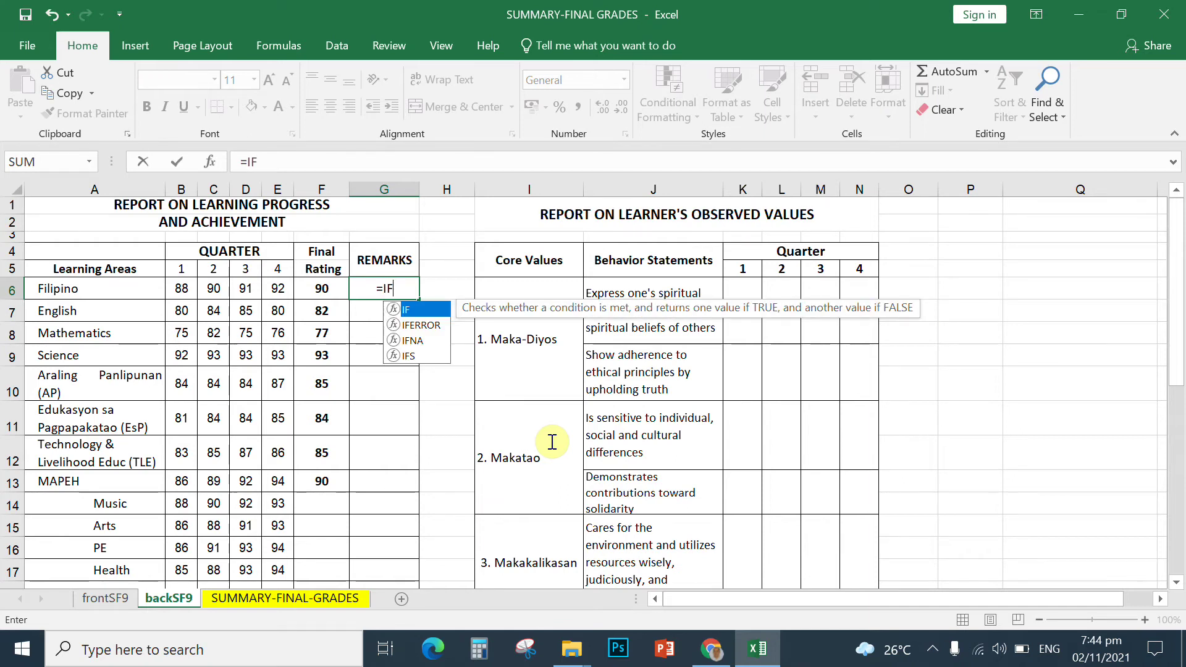
{"action": "type", "text": "("}
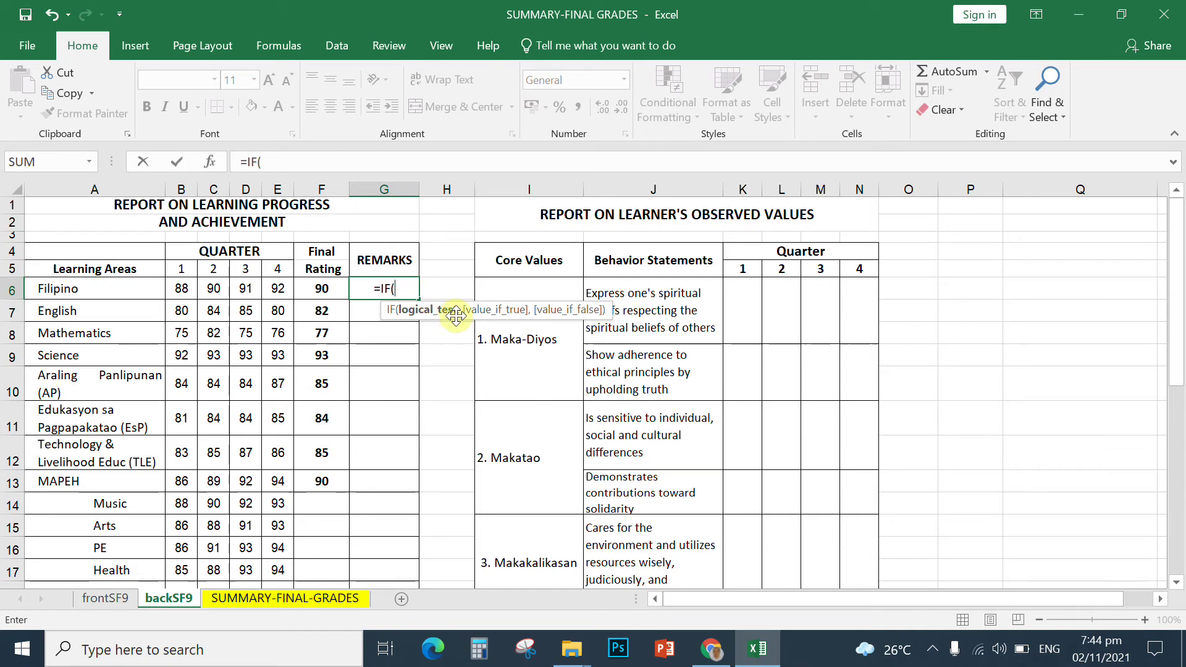
{"action": "left_click", "coordinate": [326, 291]}
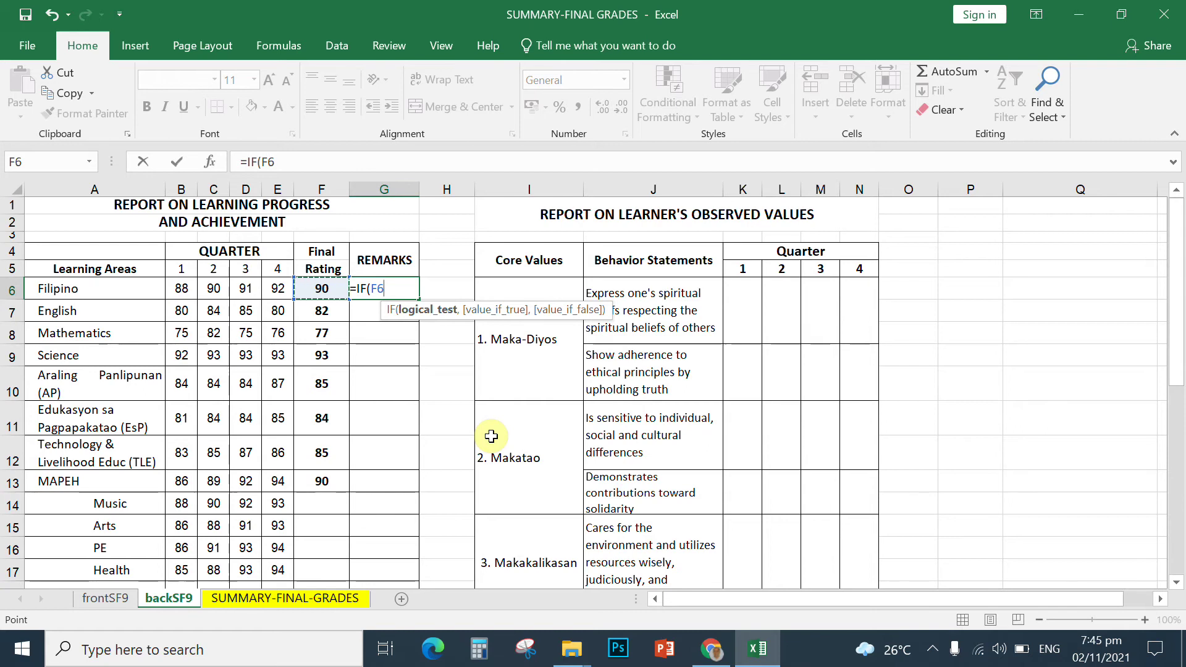
{"action": "type", "text": ">"}
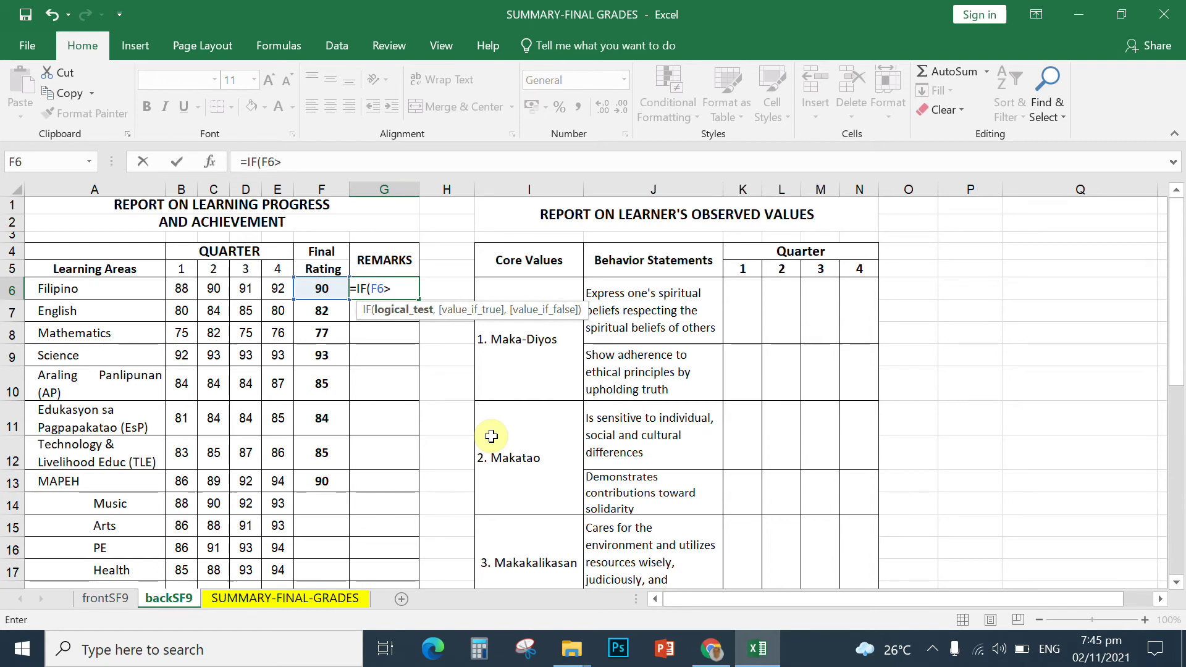
{"action": "type", "text": "=75"}
{"action": "type", "text": ","}
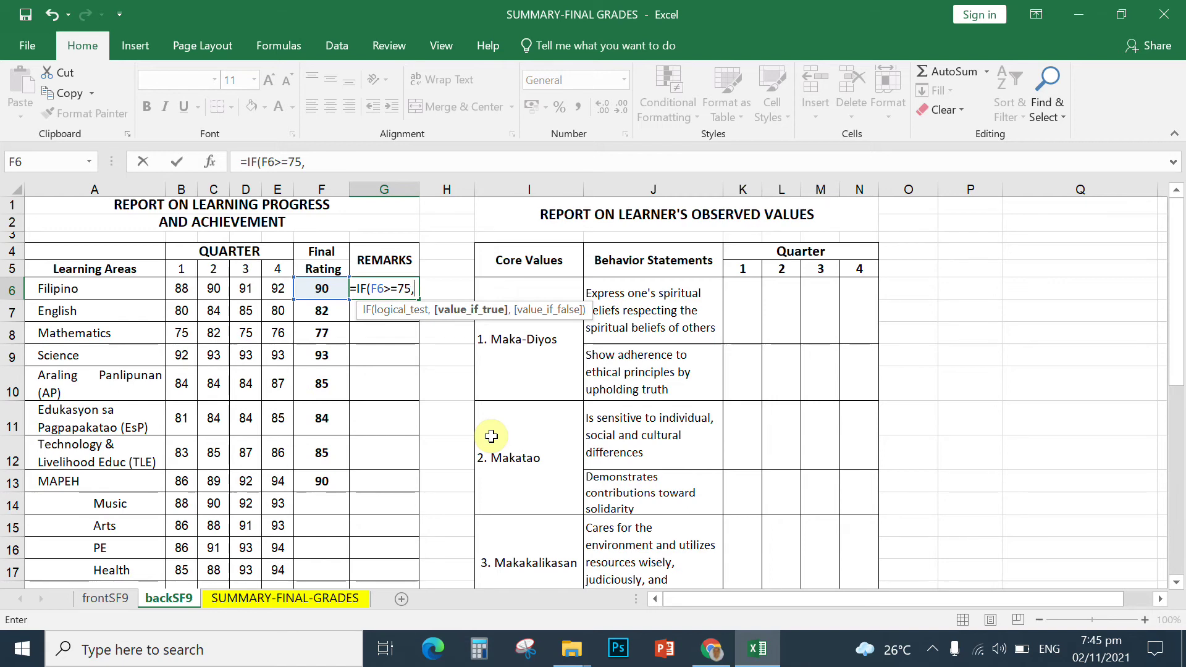
{"action": "type", "text": "\""}
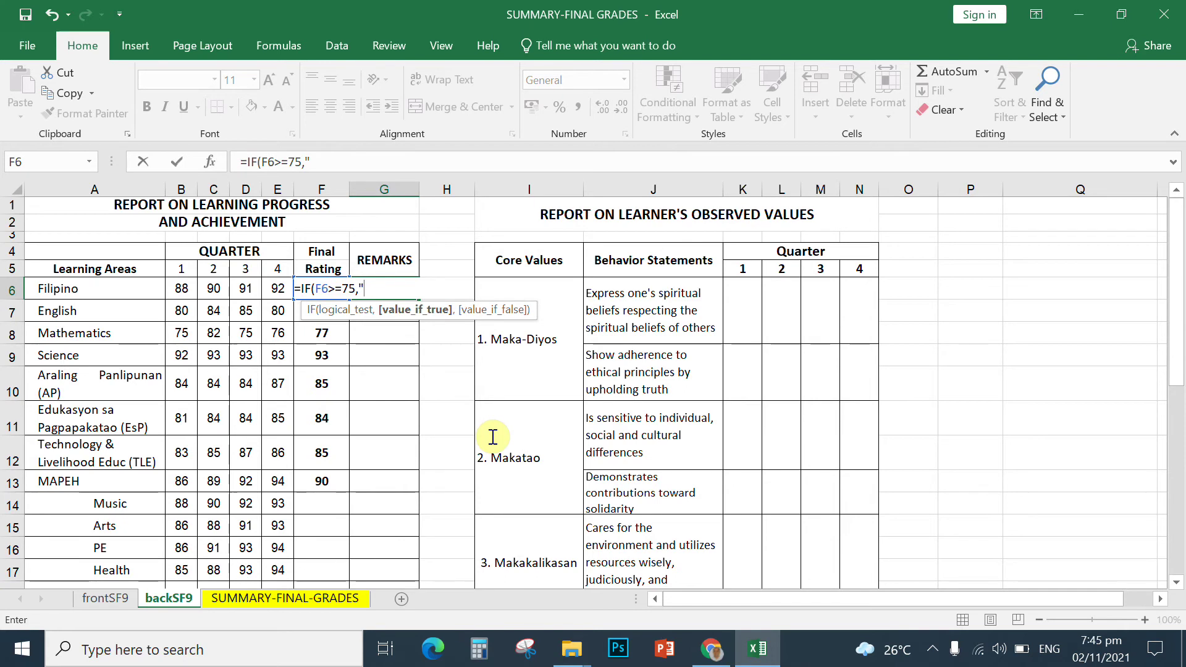
{"action": "type", "text": "PASSED\","}
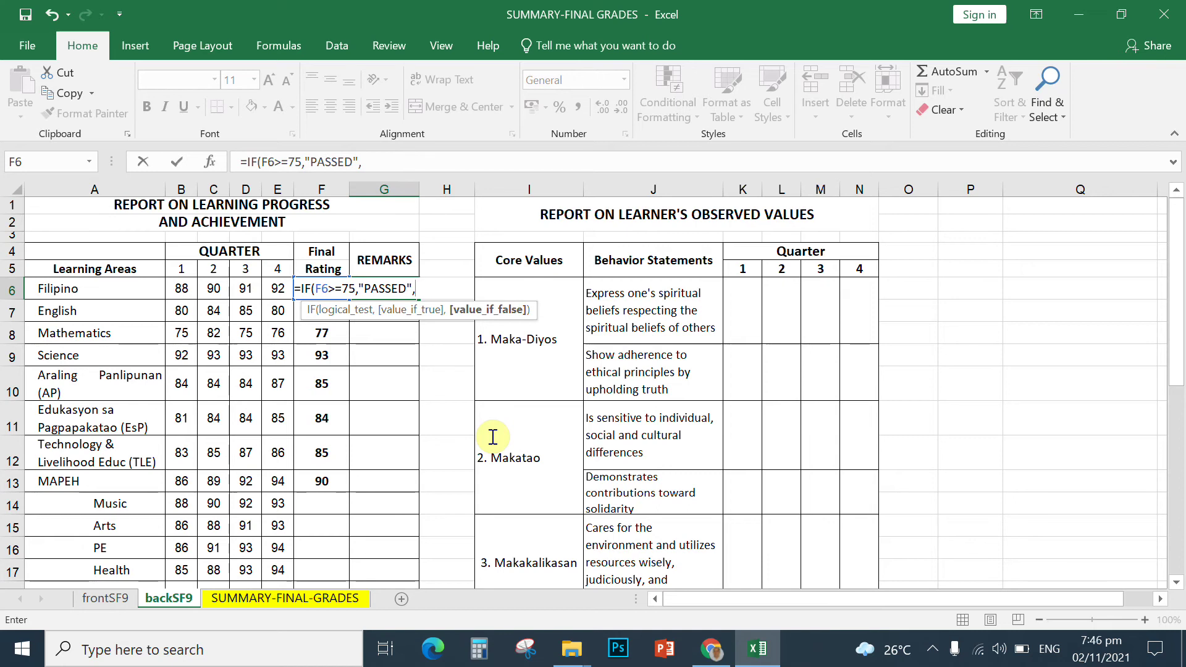
{"action": "type", "text": "\"FAILED\")"}
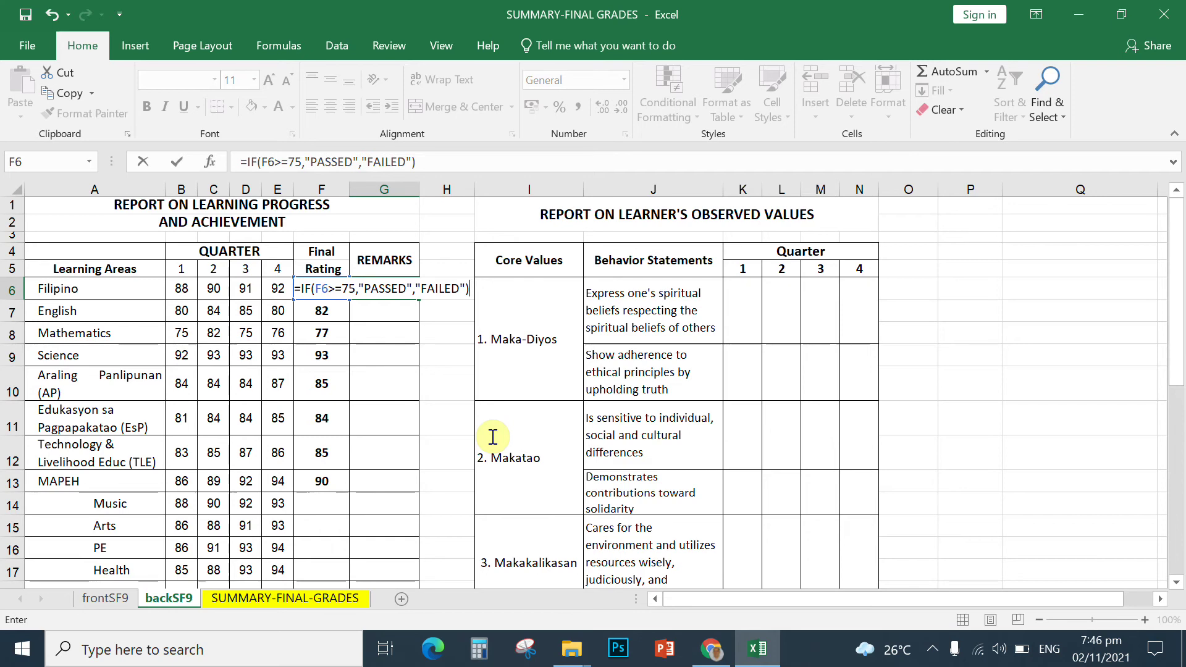
{"action": "key", "text": "Return"}
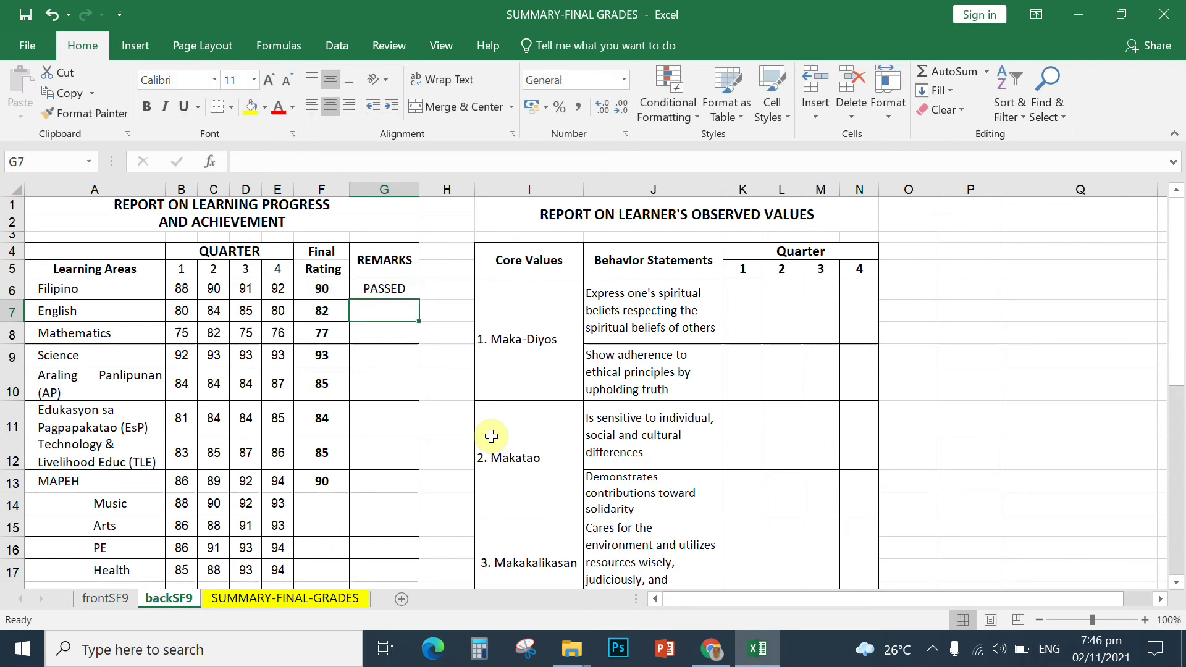
Copy the Filipino remark formula down through MAPEH in G13 and check the copied formula for Edukasyon sa Pagpapakatao.
{"action": "left_click", "coordinate": [390, 286]}
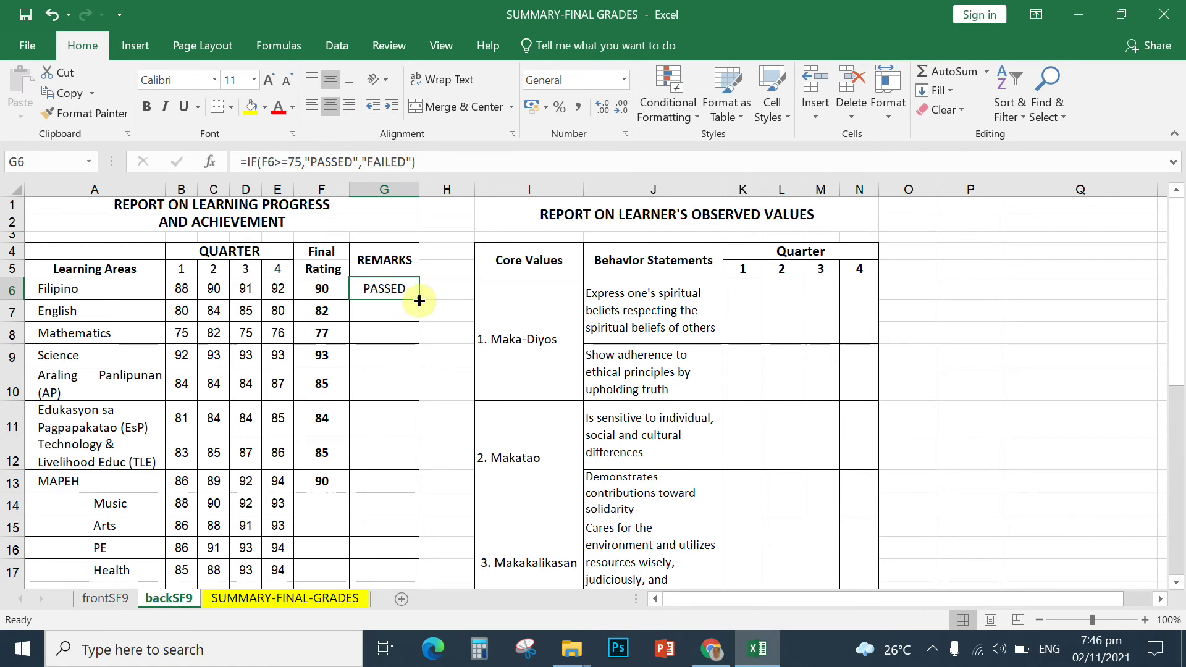
{"action": "left_click_drag", "start_coordinate": [420, 301], "coordinate": [408, 478]}
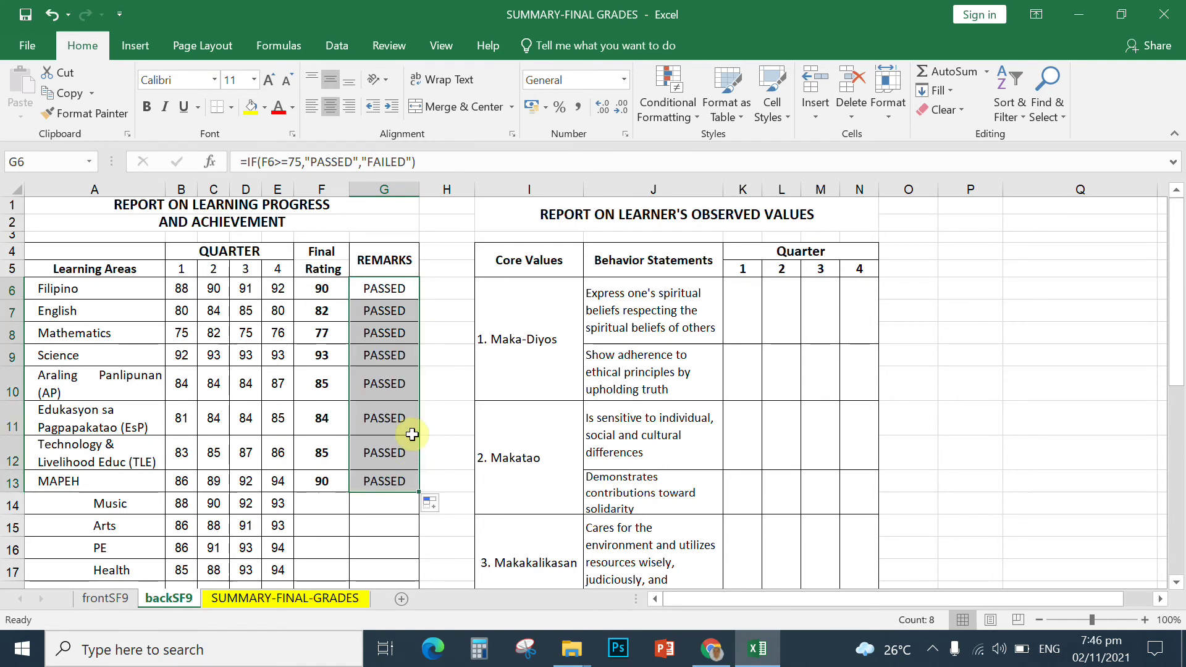
{"action": "left_click", "coordinate": [391, 418]}
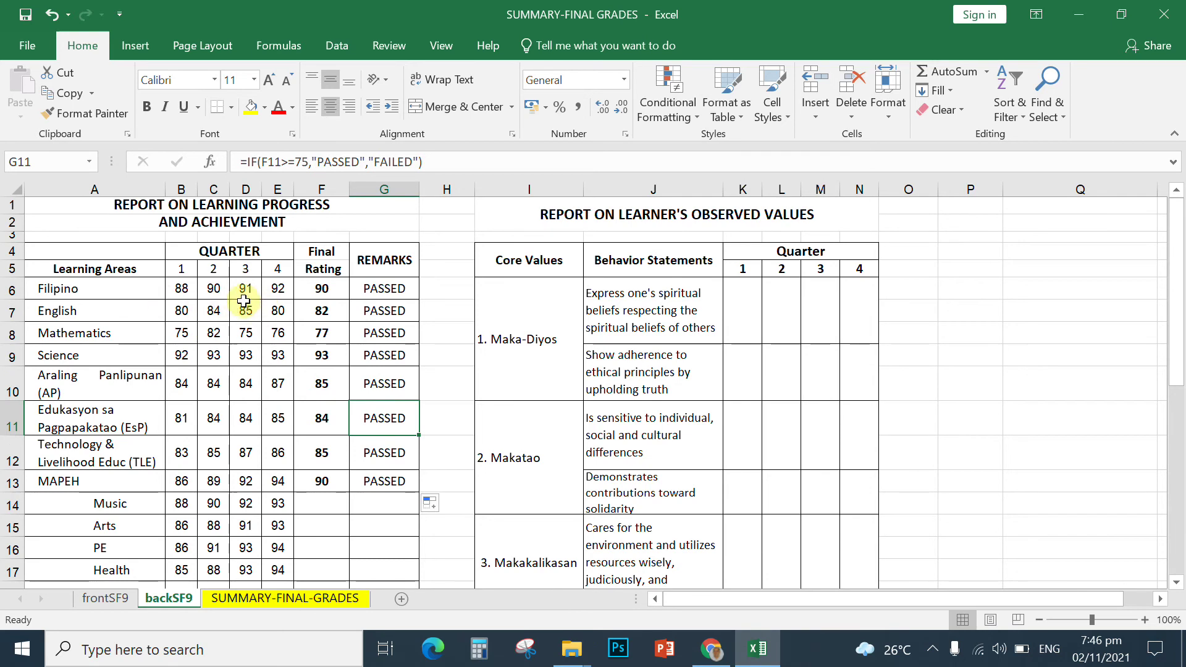
Set the Filipino grades to 75, 74, 74 and 74 for the four quarters to test the remark formula.
{"action": "left_click", "coordinate": [192, 295]}
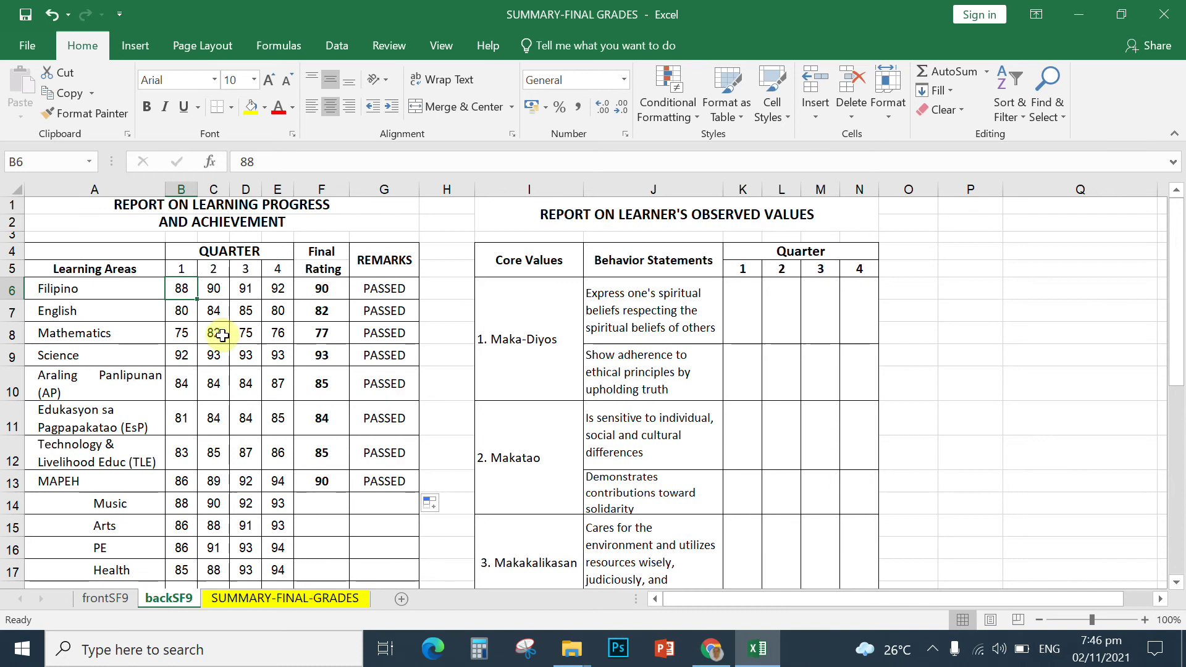
{"action": "left_click", "coordinate": [335, 295]}
{"action": "left_click", "coordinate": [361, 291]}
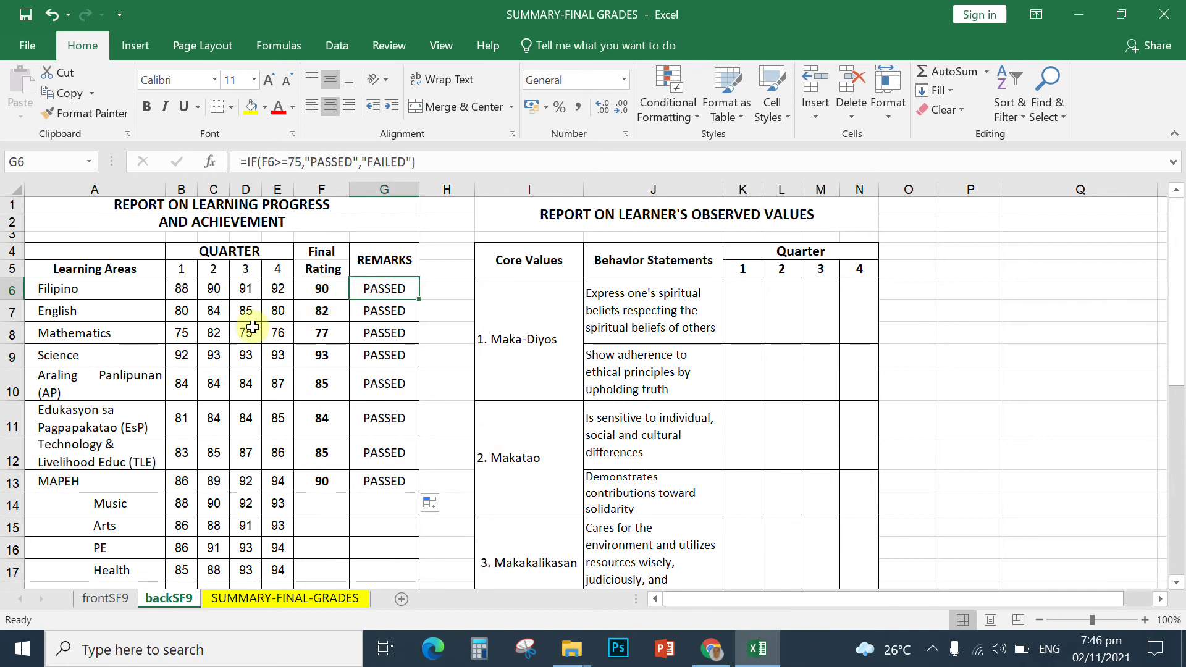
{"action": "left_click", "coordinate": [179, 289]}
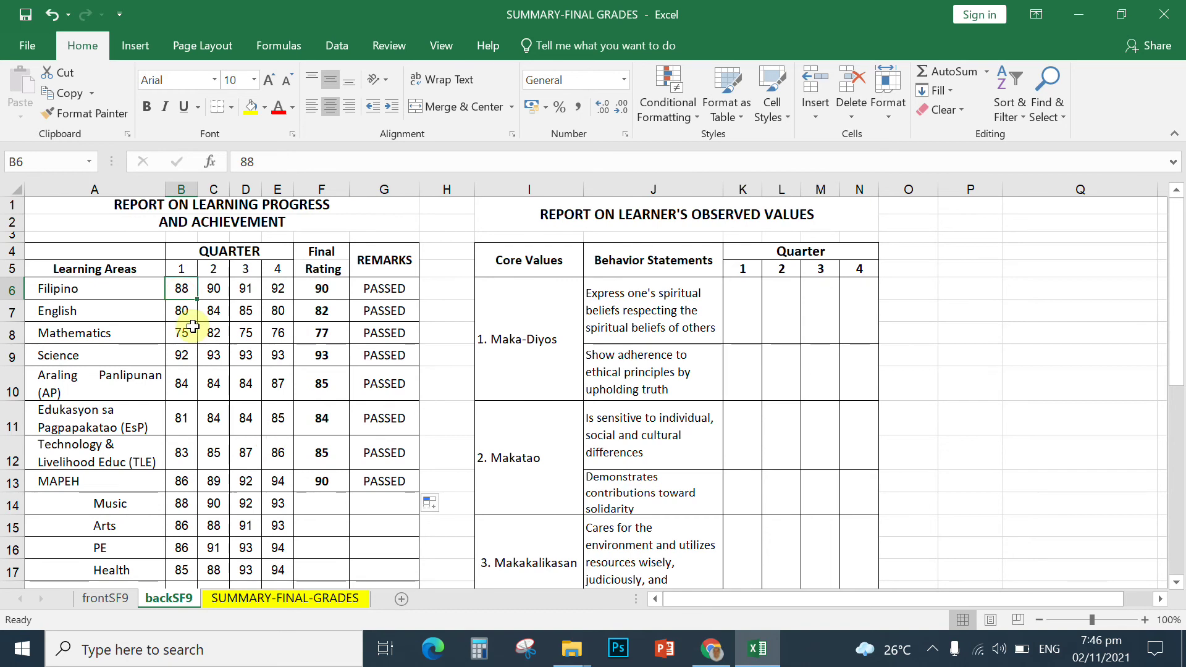
{"action": "type", "text": "75"}
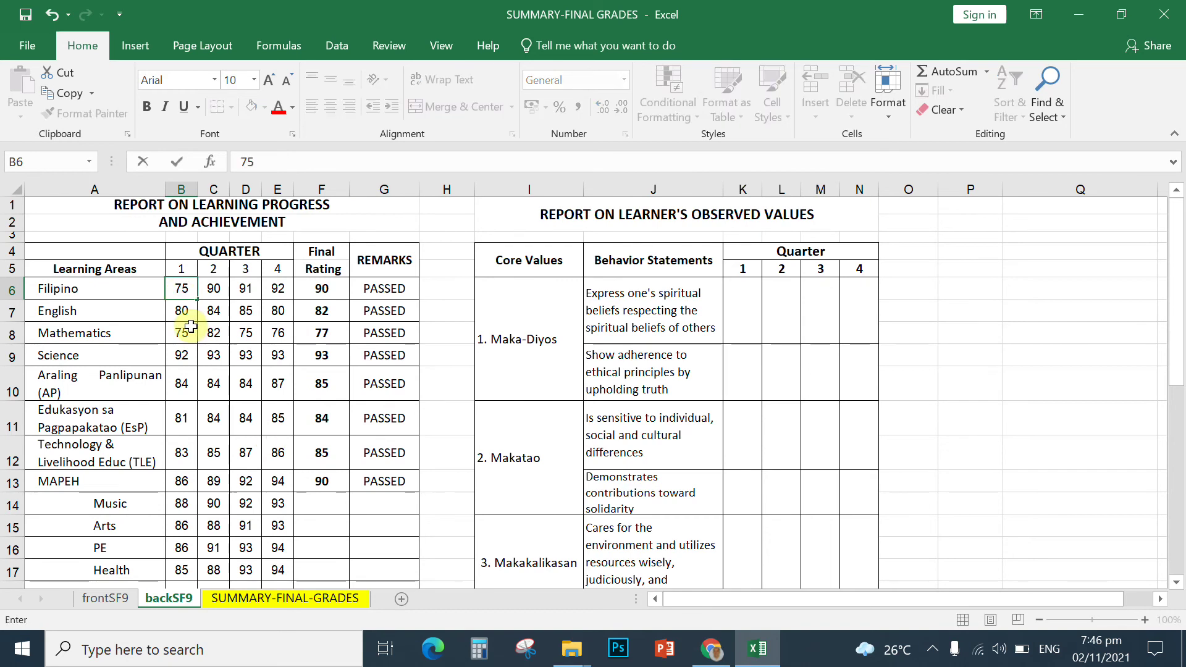
{"action": "left_click", "coordinate": [220, 290]}
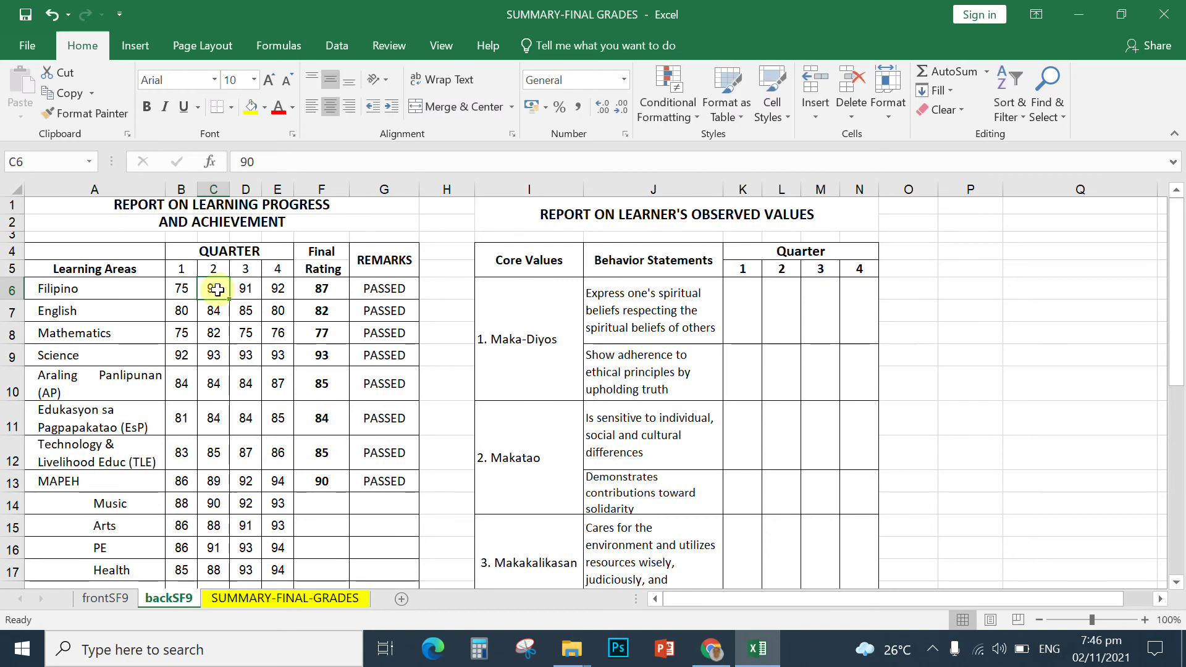
{"action": "type", "text": "74"}
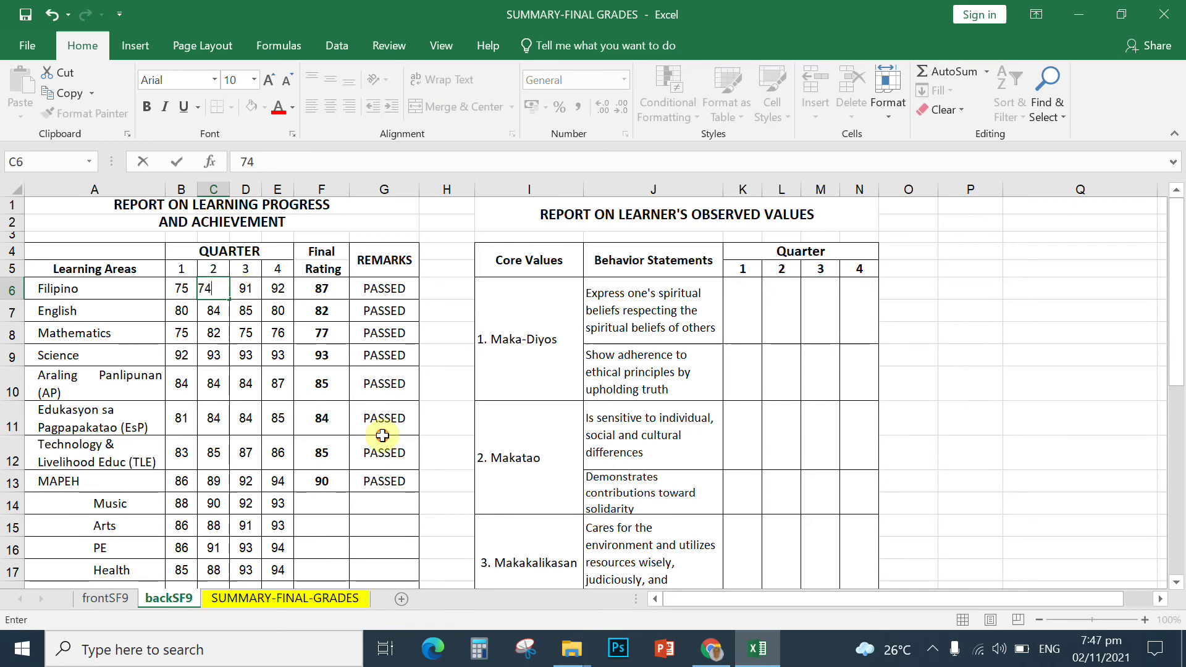
{"action": "key", "text": "Tab"}
{"action": "type", "text": "74"}
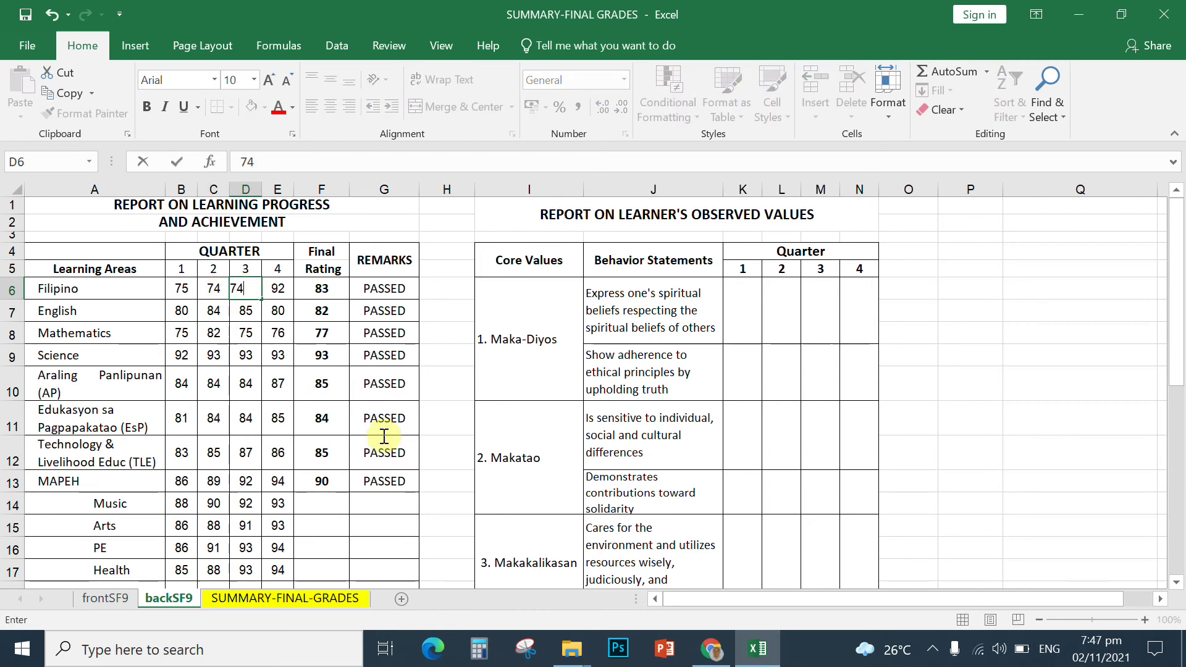
{"action": "left_click", "coordinate": [282, 291]}
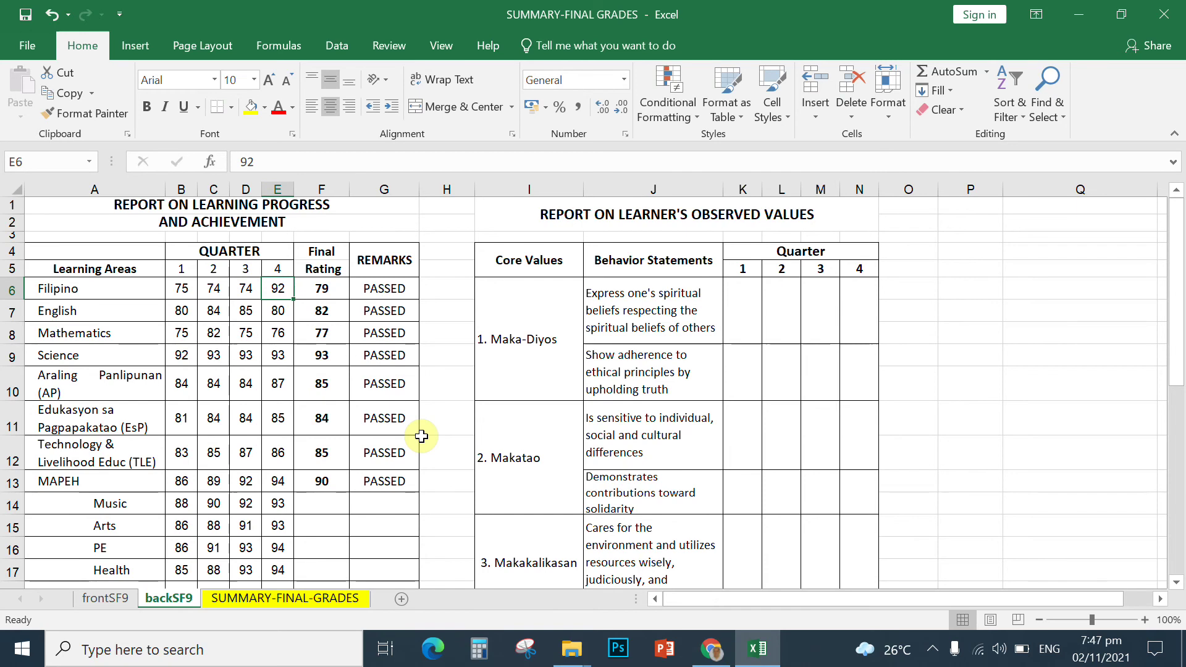
{"action": "type", "text": "74"}
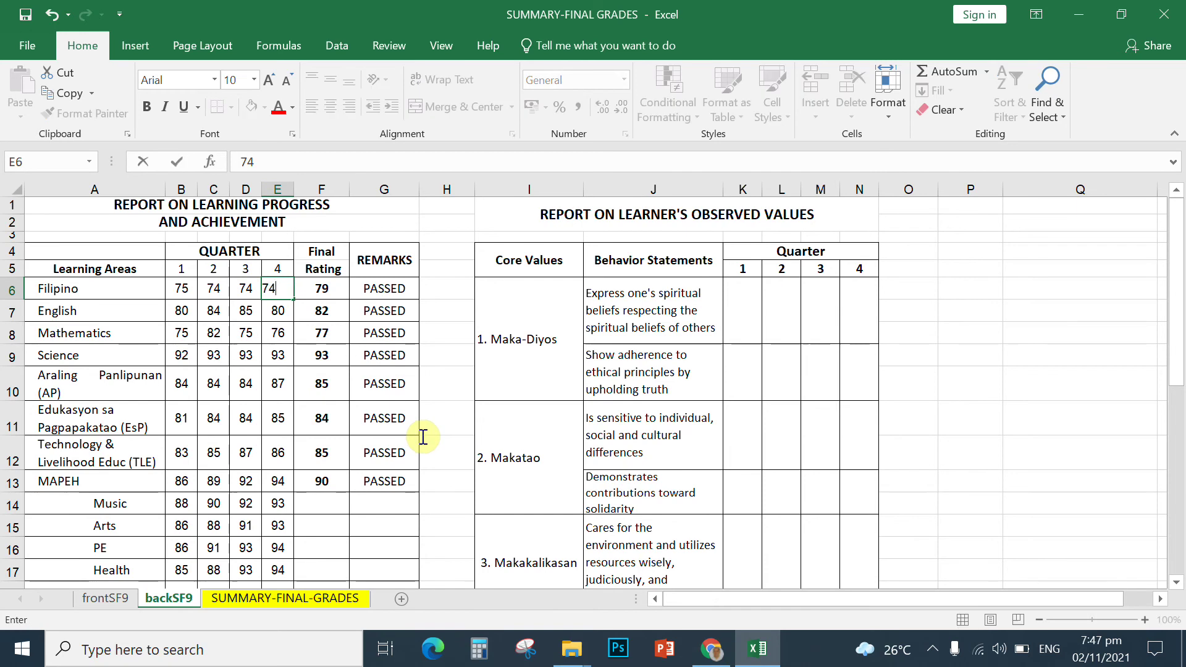
{"action": "key", "text": "Return"}
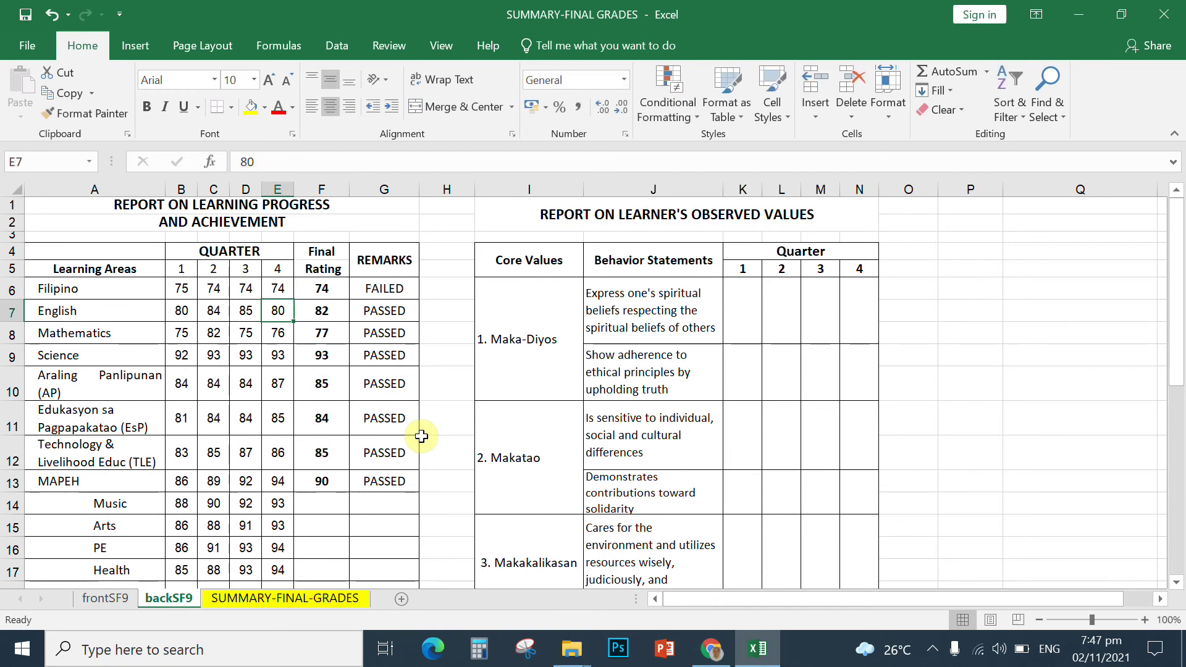
Check the Filipino final rating formula, the average of its four quarterly grades, and its remark formula.
{"action": "left_click", "coordinate": [319, 289]}
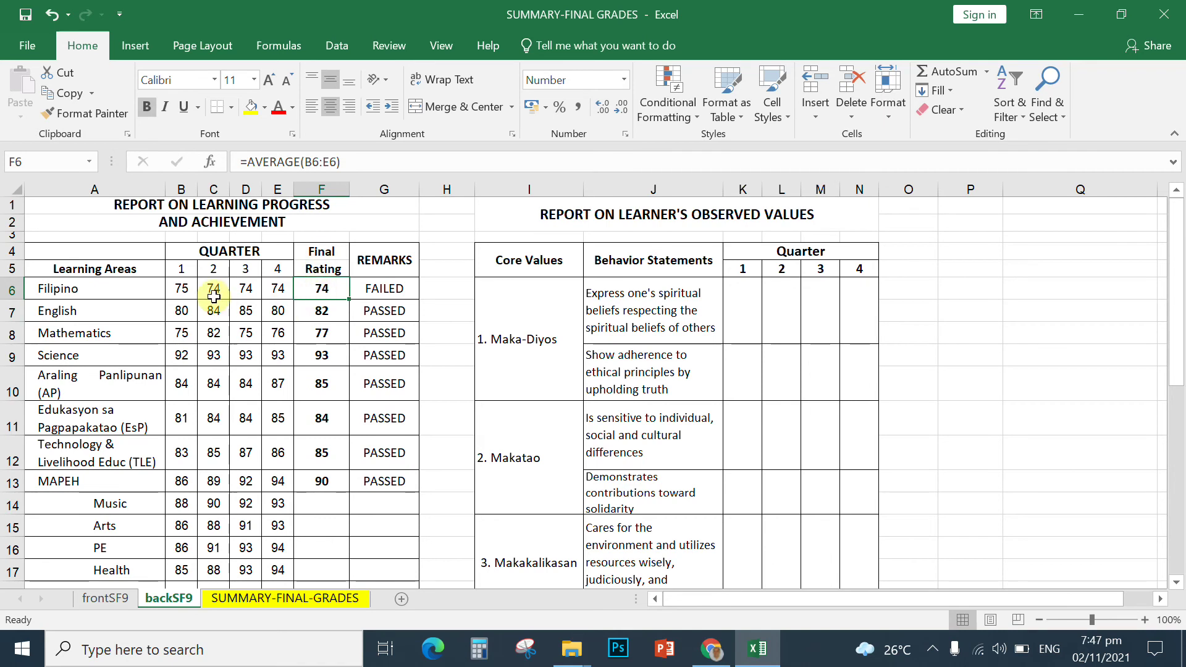
{"action": "left_click", "coordinate": [187, 291]}
{"action": "left_click_drag", "start_coordinate": [187, 291], "coordinate": [278, 288]}
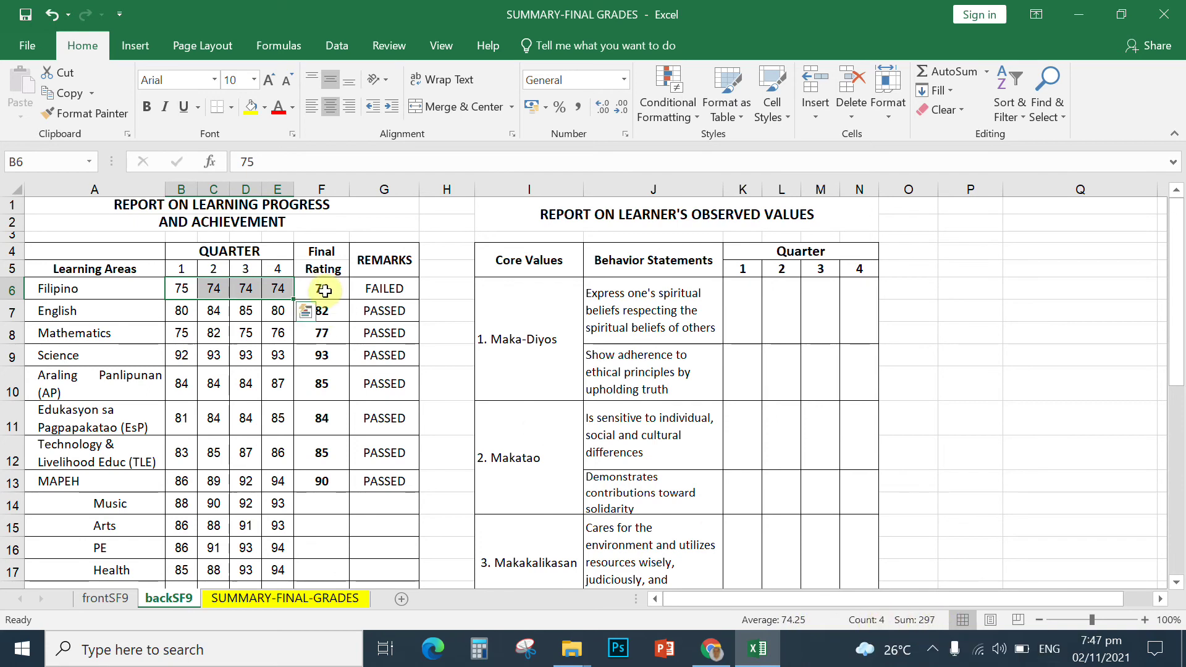
{"action": "left_click", "coordinate": [377, 292]}
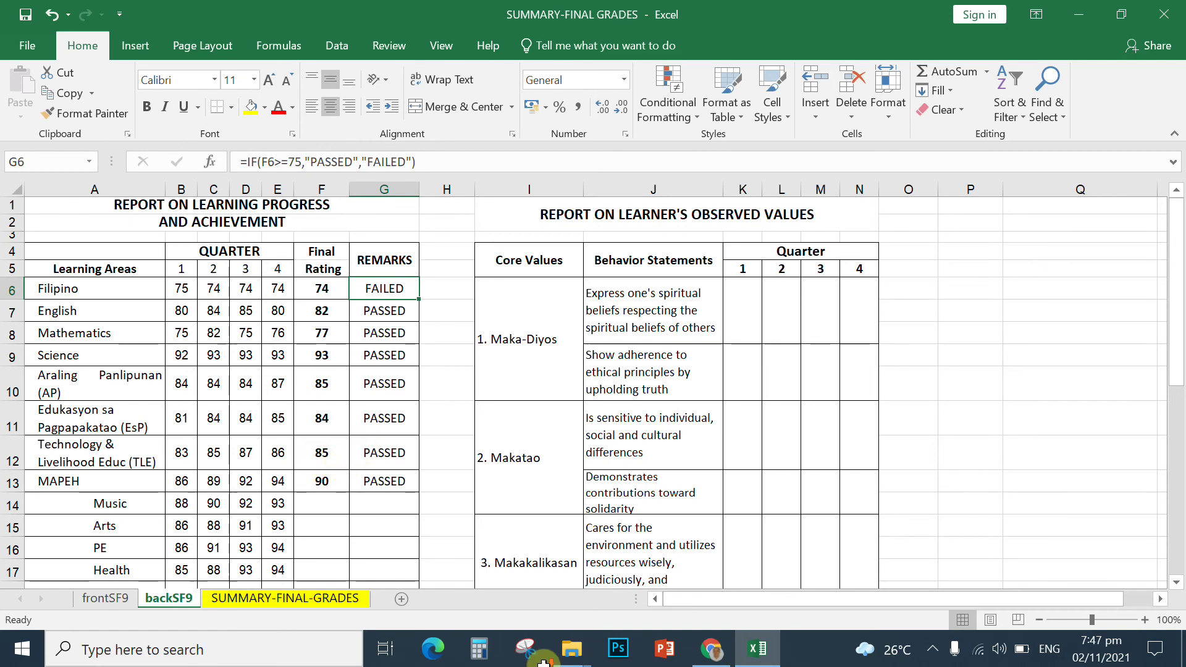
{"action": "scroll", "coordinate": [362, 438], "scroll_direction": "down", "scroll_amount": 2}
{"action": "scroll", "coordinate": [362, 438], "scroll_direction": "down", "scroll_amount": 2}
{"action": "scroll", "coordinate": [349, 430], "scroll_direction": "up", "scroll_amount": 1}
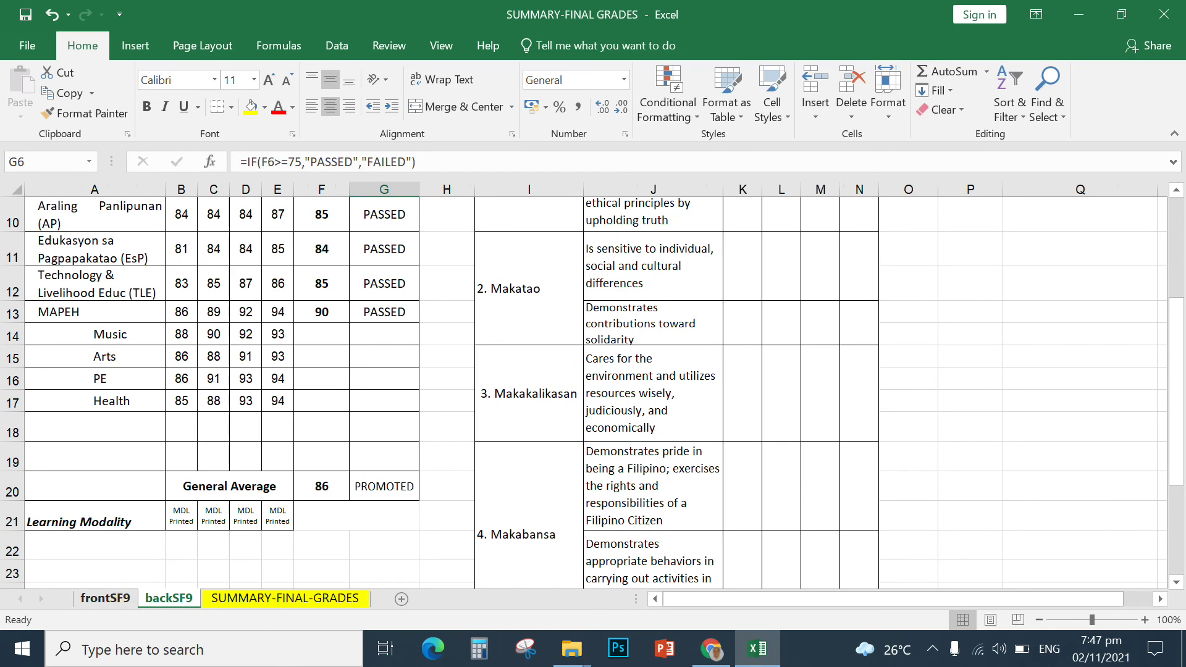
On the frontSF9 sheet, clear the attendance totals for the number of school days and days present.
{"action": "left_click", "coordinate": [110, 597]}
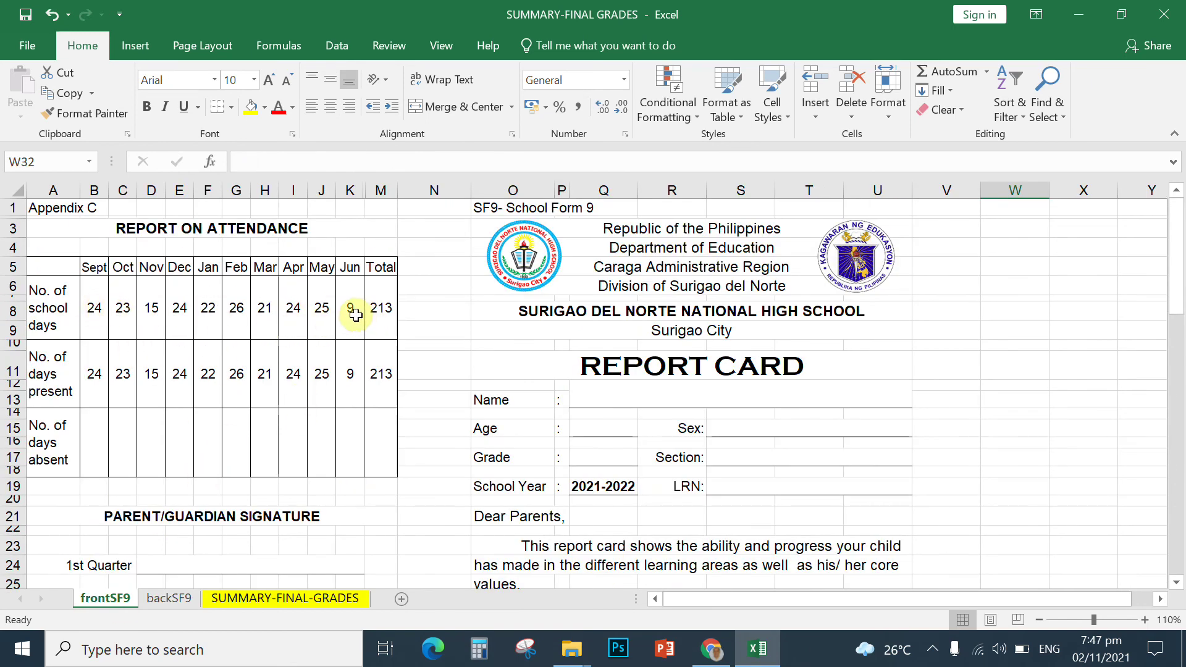
{"action": "left_click_drag", "start_coordinate": [93, 309], "coordinate": [342, 302]}
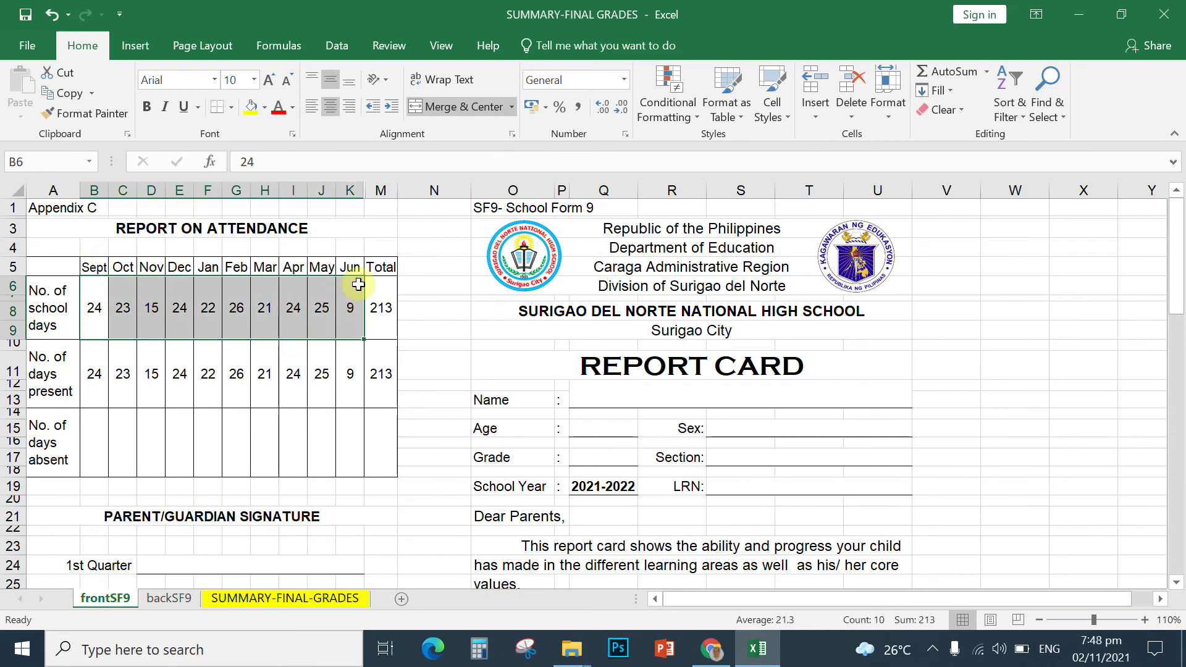
{"action": "left_click", "coordinate": [381, 314]}
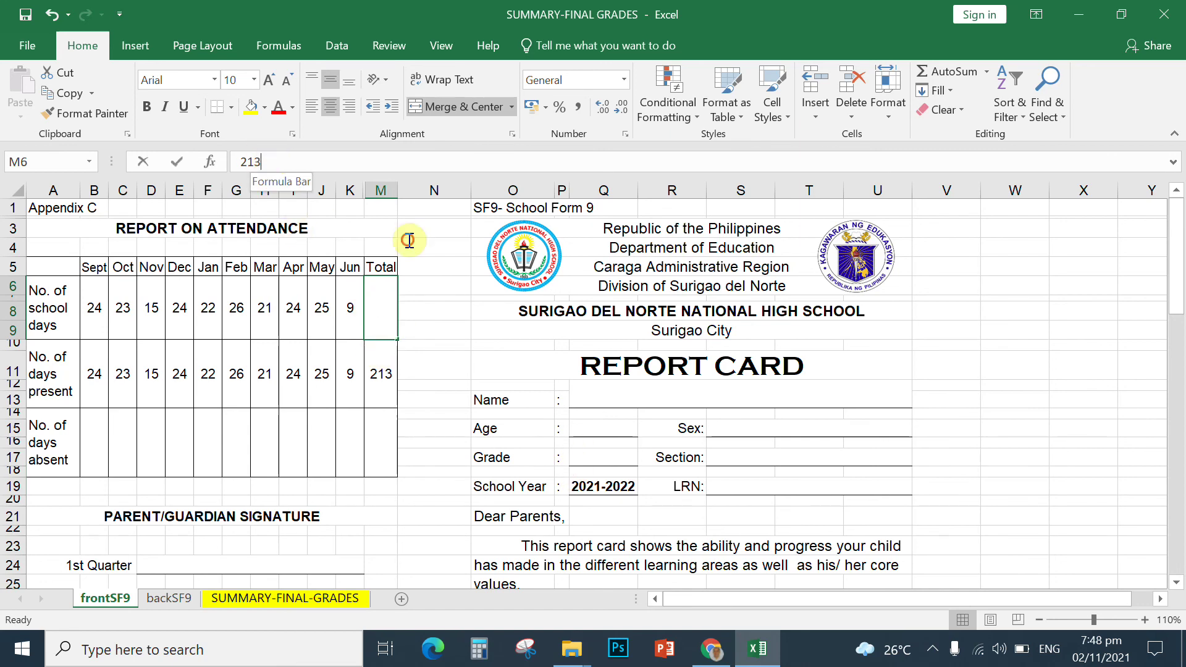
{"action": "double_click", "coordinate": [241, 162]}
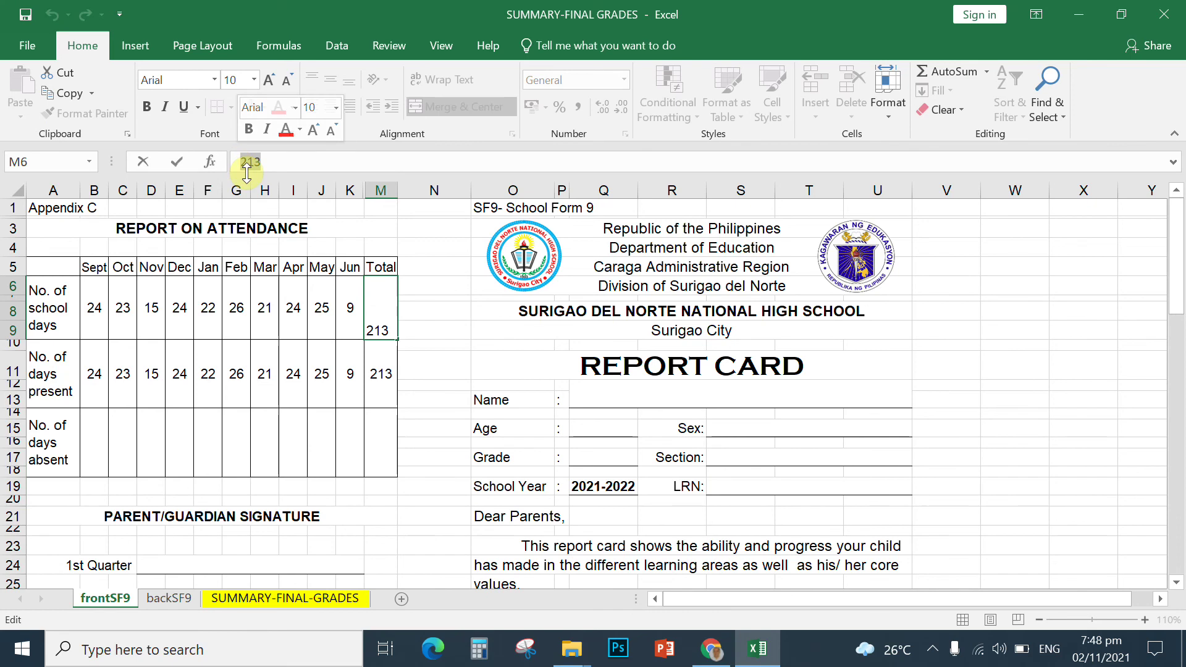
{"action": "key", "text": "BackSpace"}
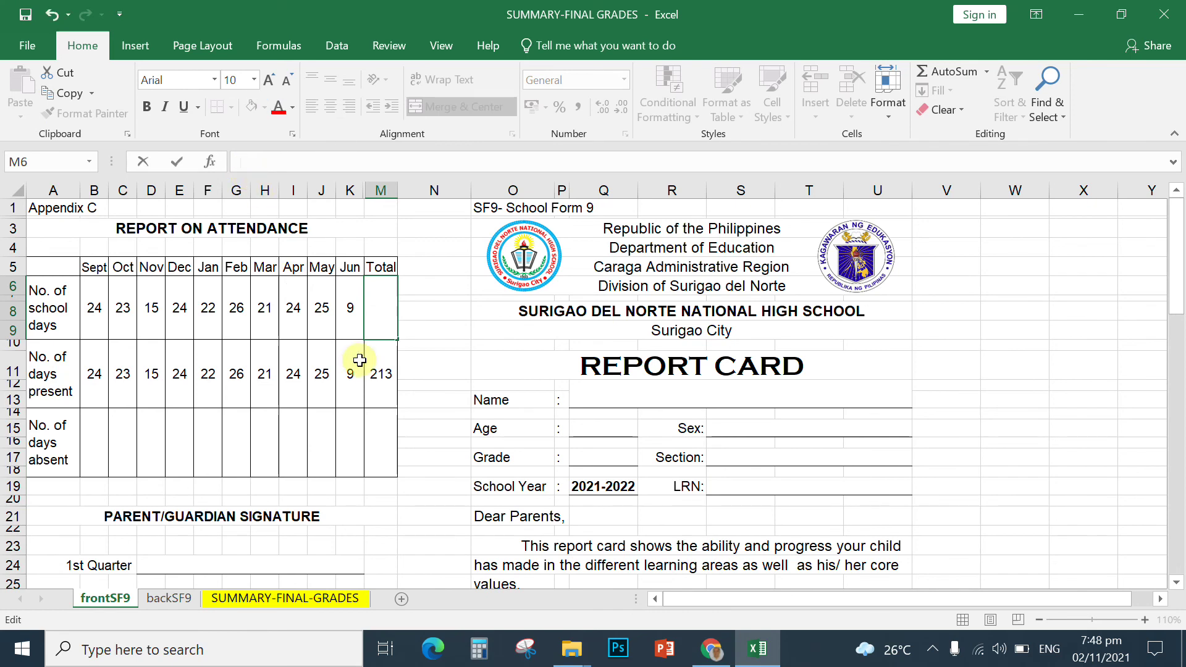
{"action": "left_click", "coordinate": [383, 373]}
{"action": "key", "text": "Delete"}
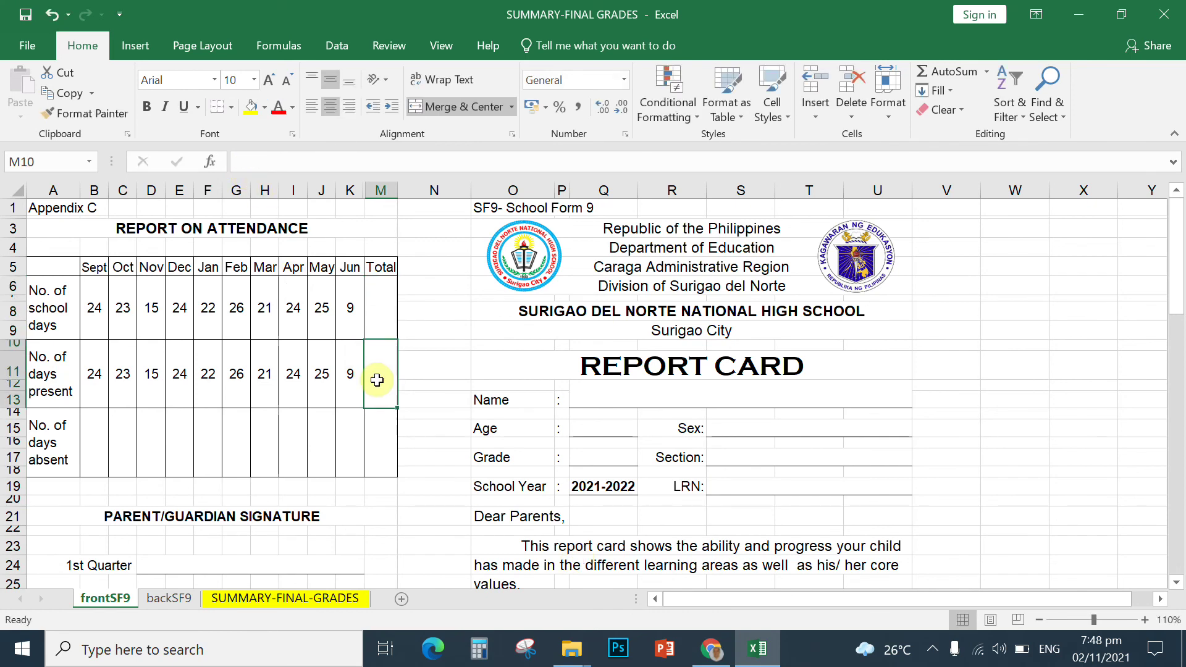
Enter =SUM(B6:K9) in M6 as the total number of school days.
{"action": "left_click", "coordinate": [389, 309]}
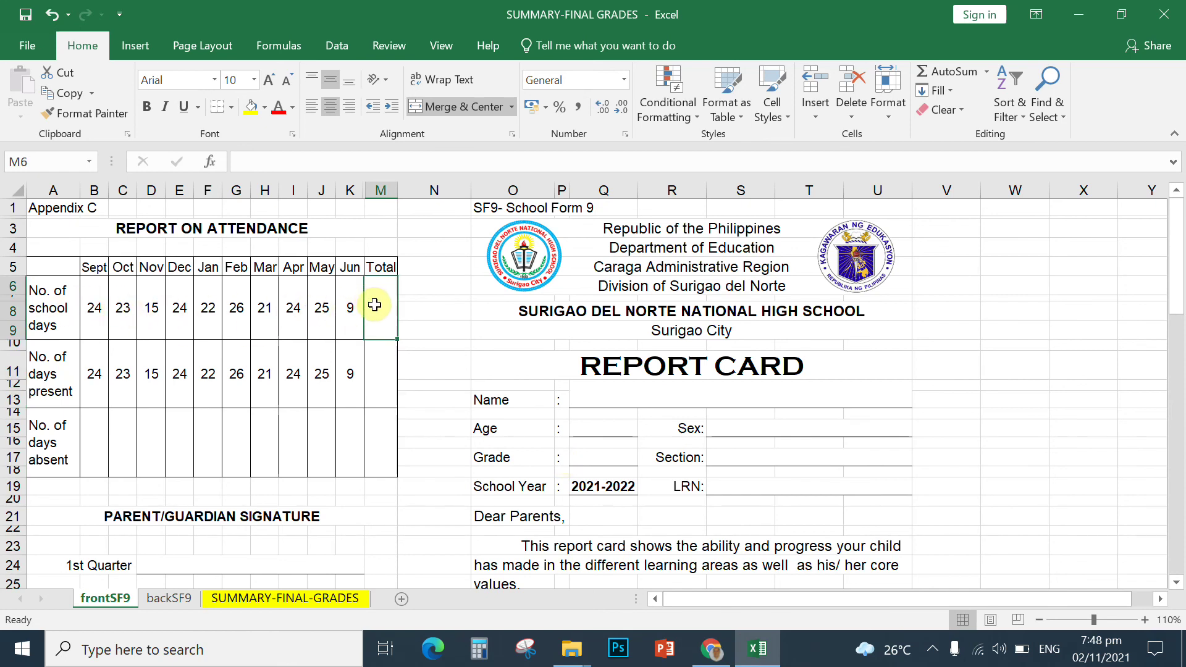
{"action": "type", "text": "=SU"}
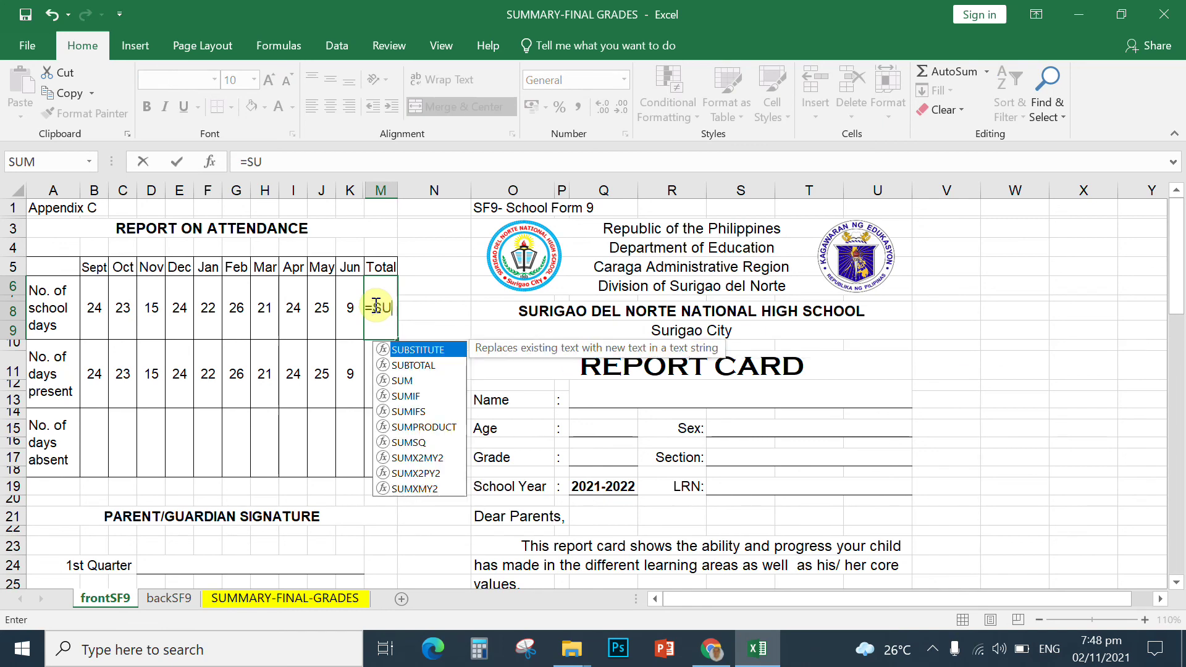
{"action": "type", "text": "M("}
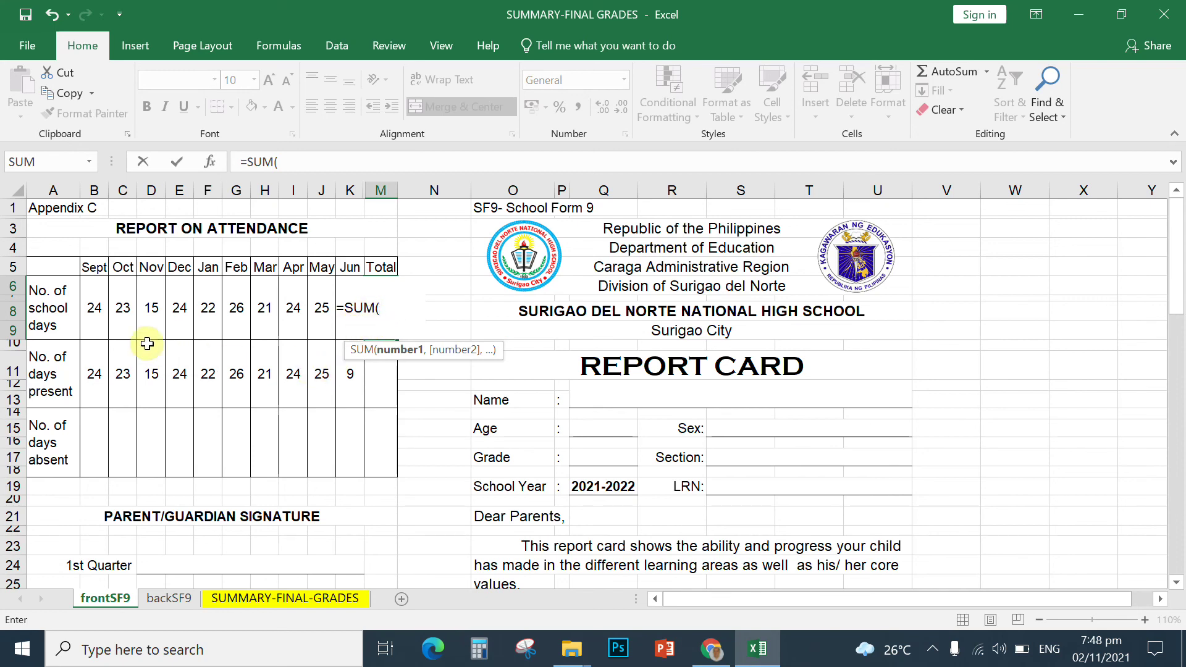
{"action": "left_click_drag", "start_coordinate": [94, 308], "coordinate": [347, 309]}
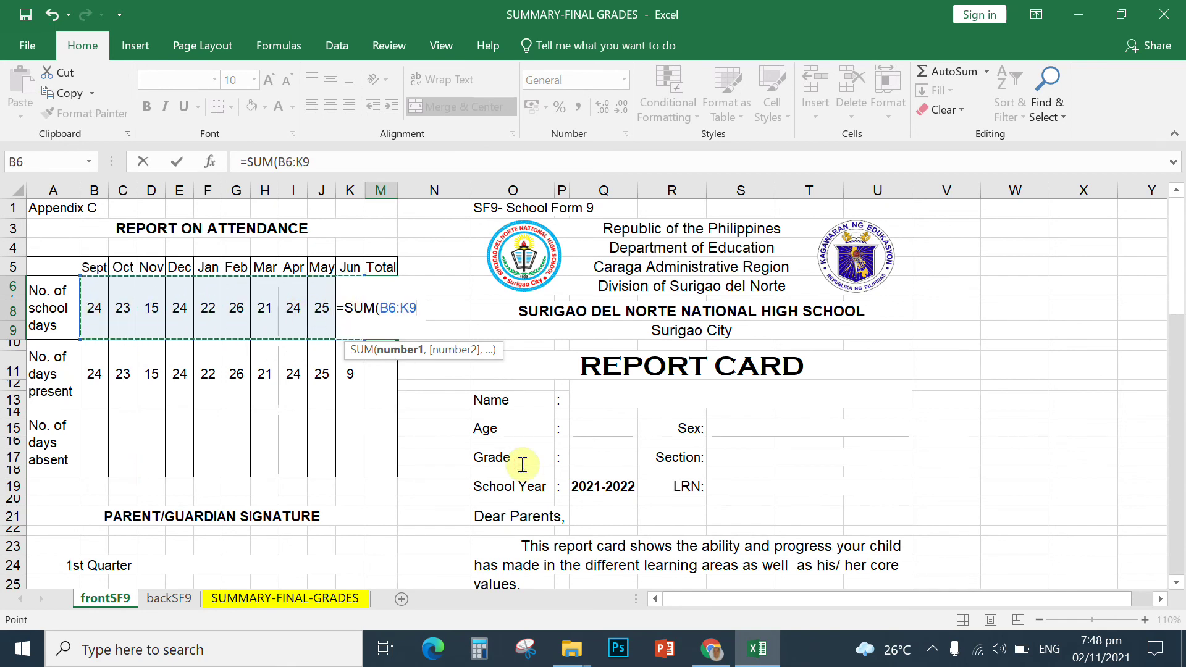
{"action": "type", "text": ")"}
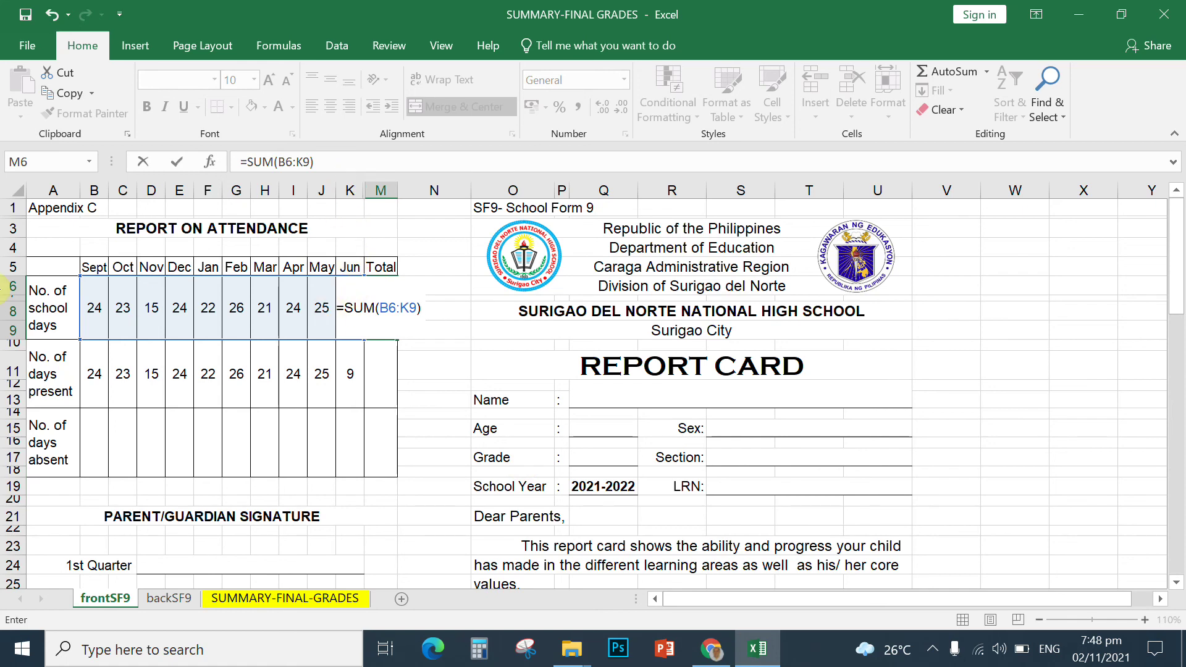
{"action": "key", "text": "Return"}
Copy the school days total formula down to the days present total in M10 and check the copied formula.
{"action": "left_click", "coordinate": [377, 314]}
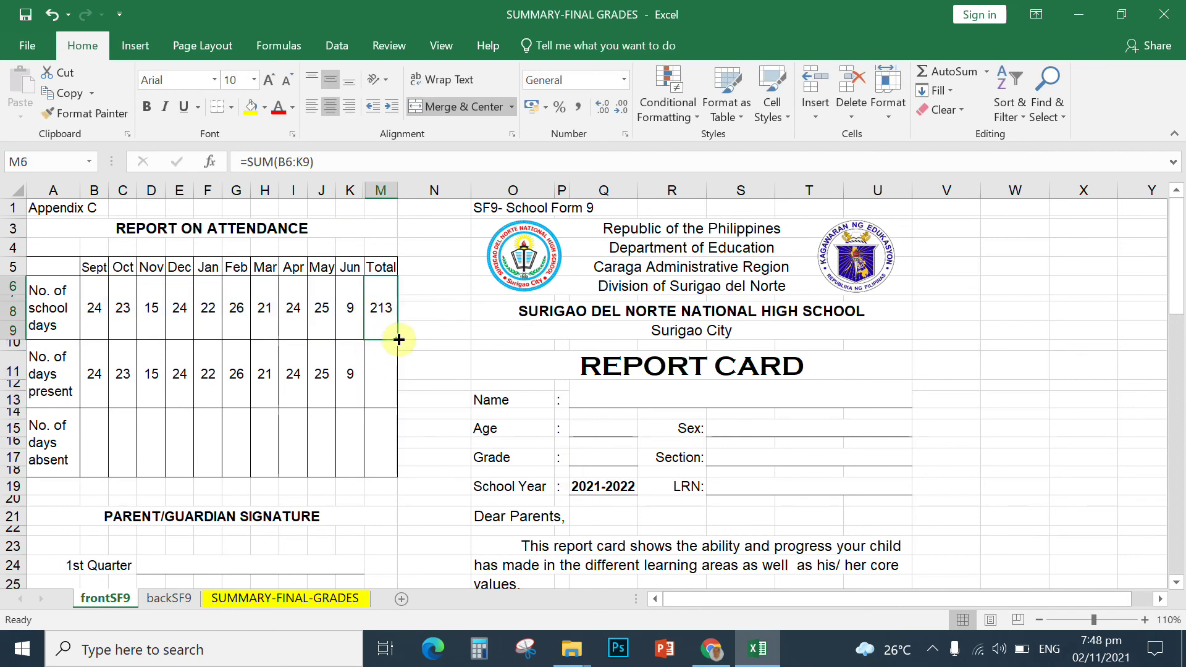
{"action": "left_click_drag", "start_coordinate": [398, 339], "coordinate": [395, 374]}
{"action": "left_click", "coordinate": [381, 376]}
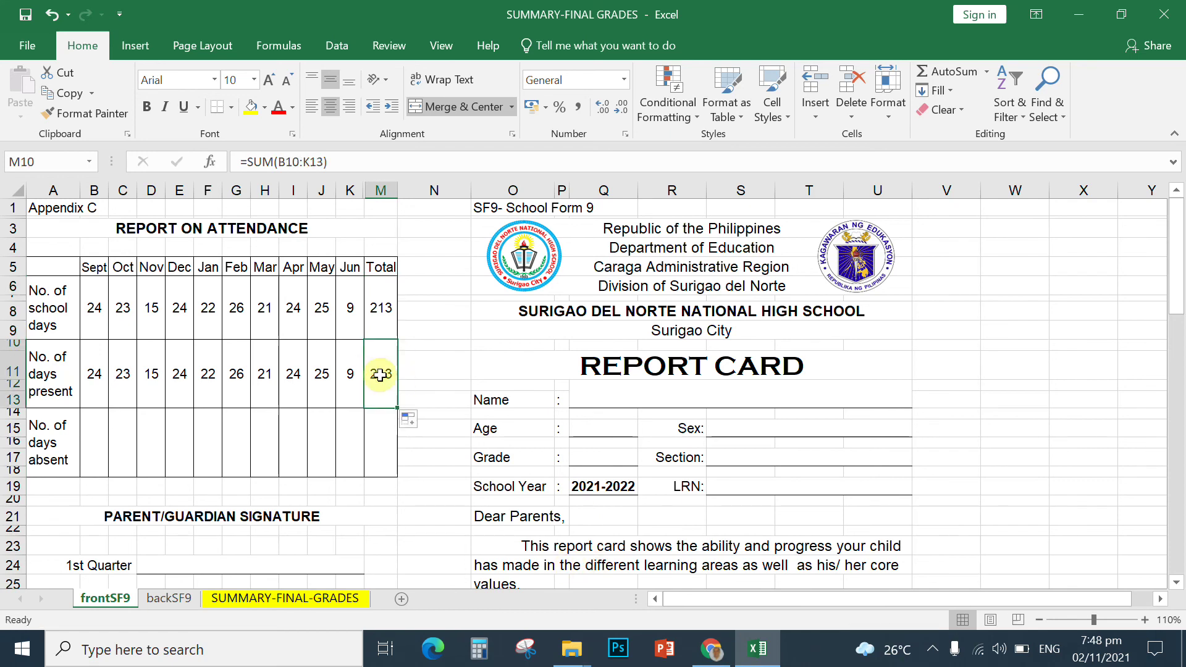
{"action": "left_click", "coordinate": [335, 169]}
{"action": "left_click_drag", "start_coordinate": [334, 162], "coordinate": [238, 162]}
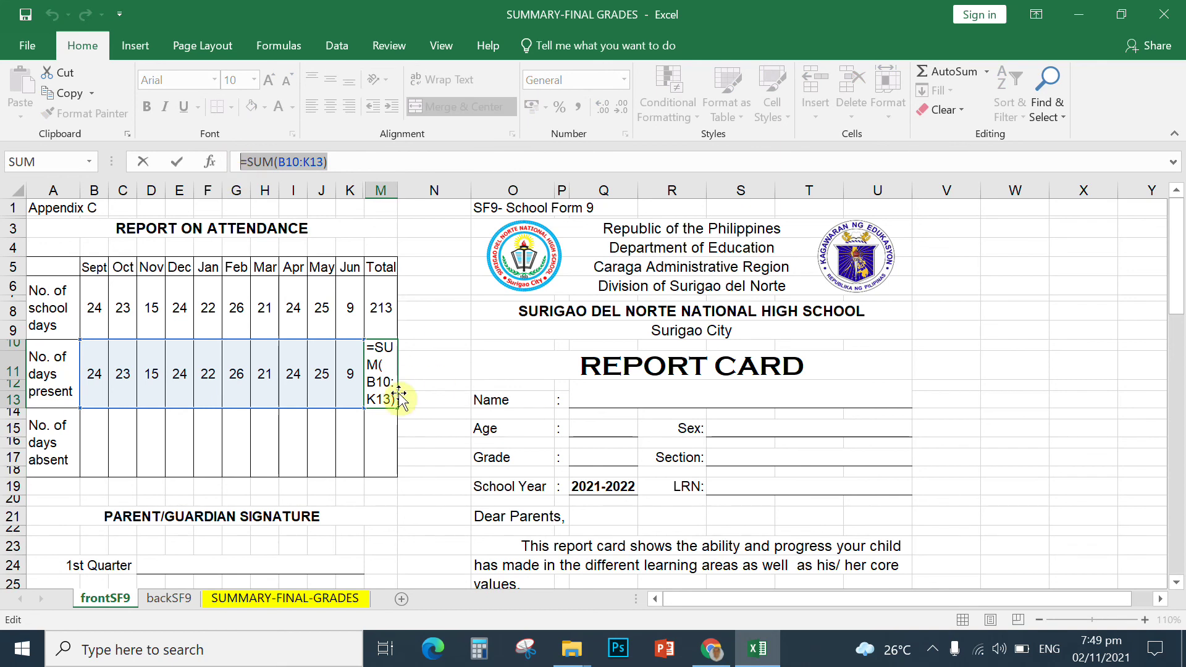
{"action": "type", "text": "="}
{"action": "left_click", "coordinate": [423, 443]}
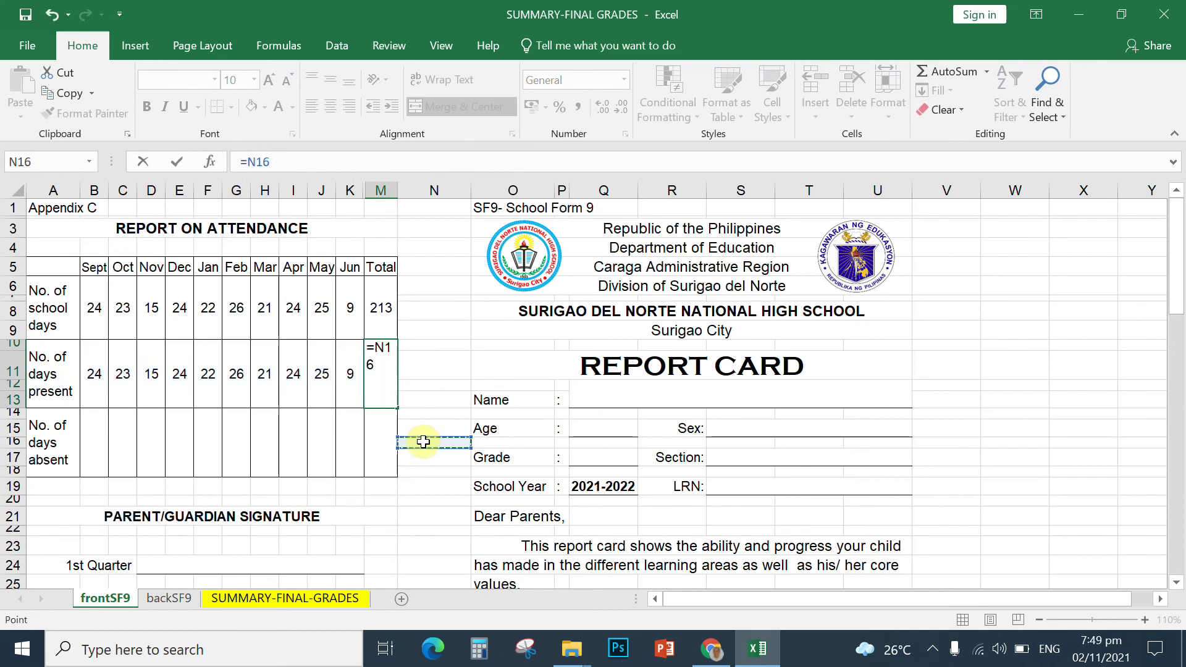
{"action": "key", "text": "Escape"}
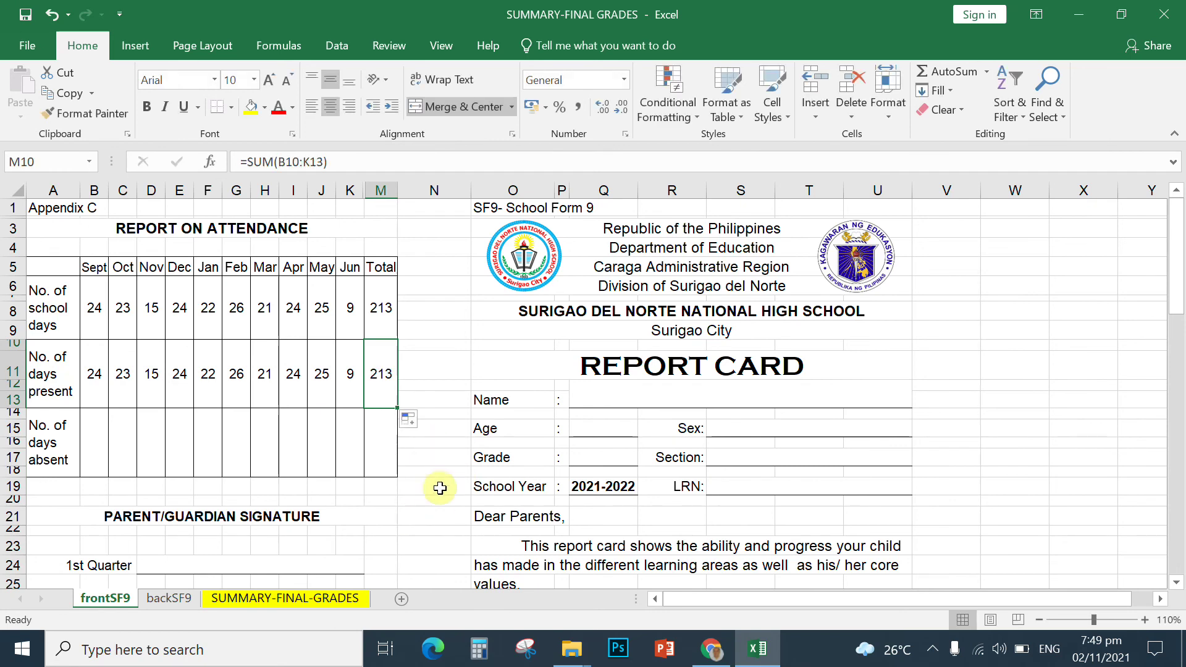
Return to the backSF9 sheet and view the learning progress table from its first rows.
{"action": "scroll", "coordinate": [410, 452], "scroll_direction": "down", "scroll_amount": 3}
{"action": "scroll", "coordinate": [410, 428], "scroll_direction": "up", "scroll_amount": 3}
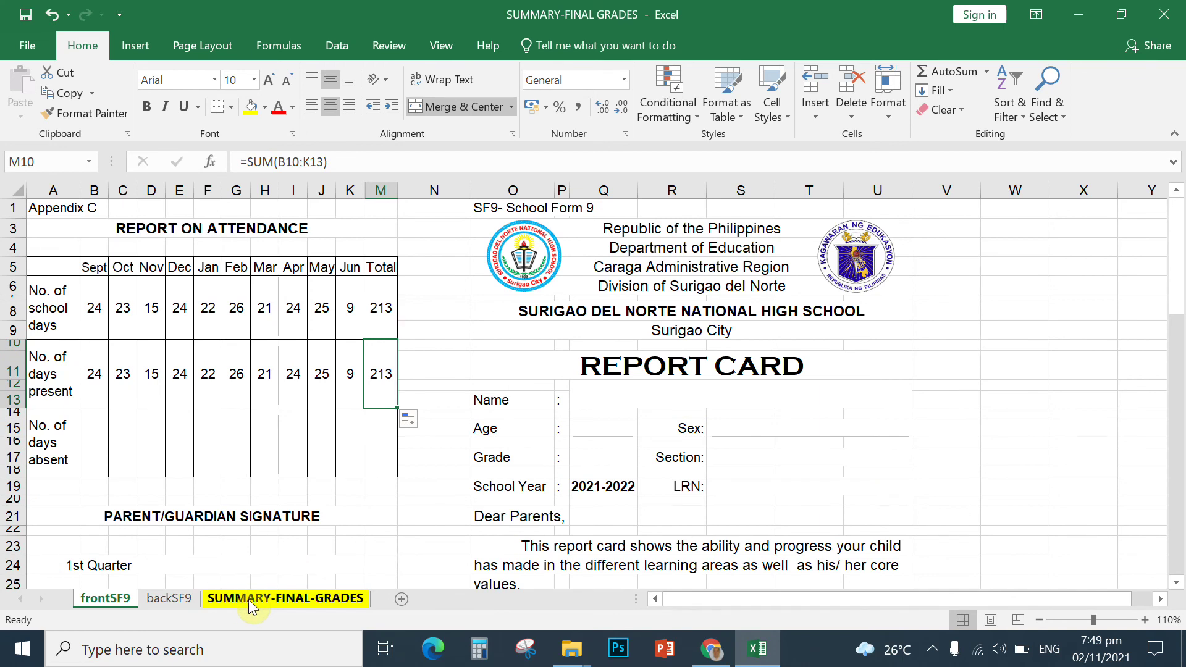
{"action": "left_click", "coordinate": [179, 594]}
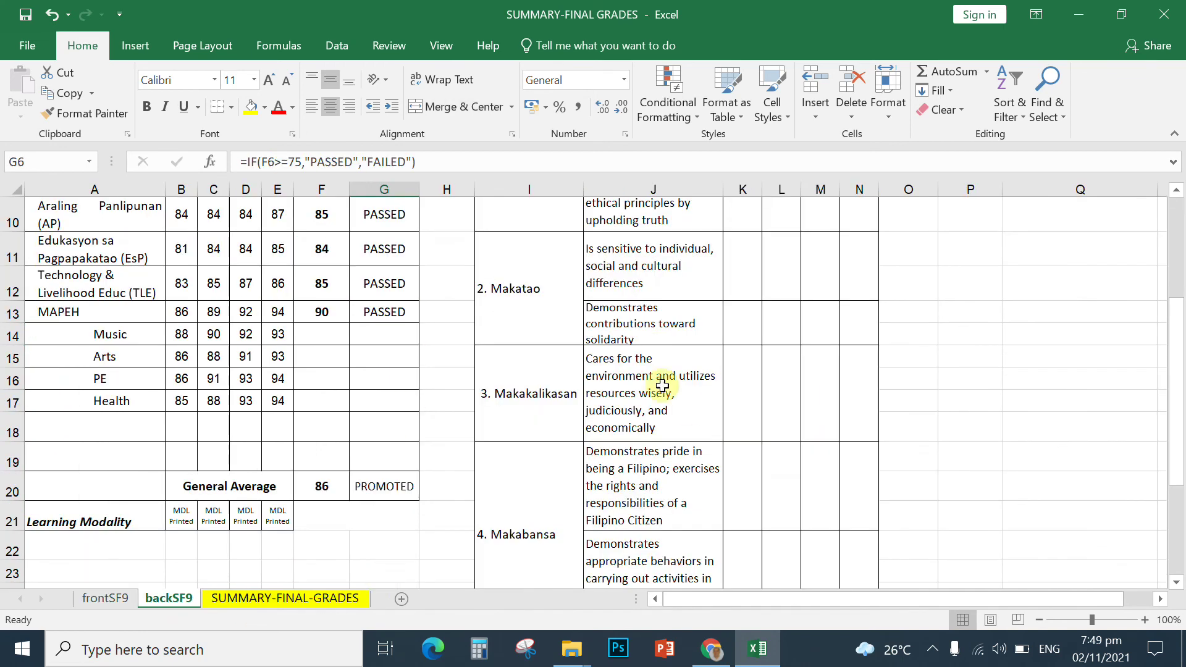
{"action": "scroll", "coordinate": [453, 413], "scroll_direction": "up", "scroll_amount": 3}
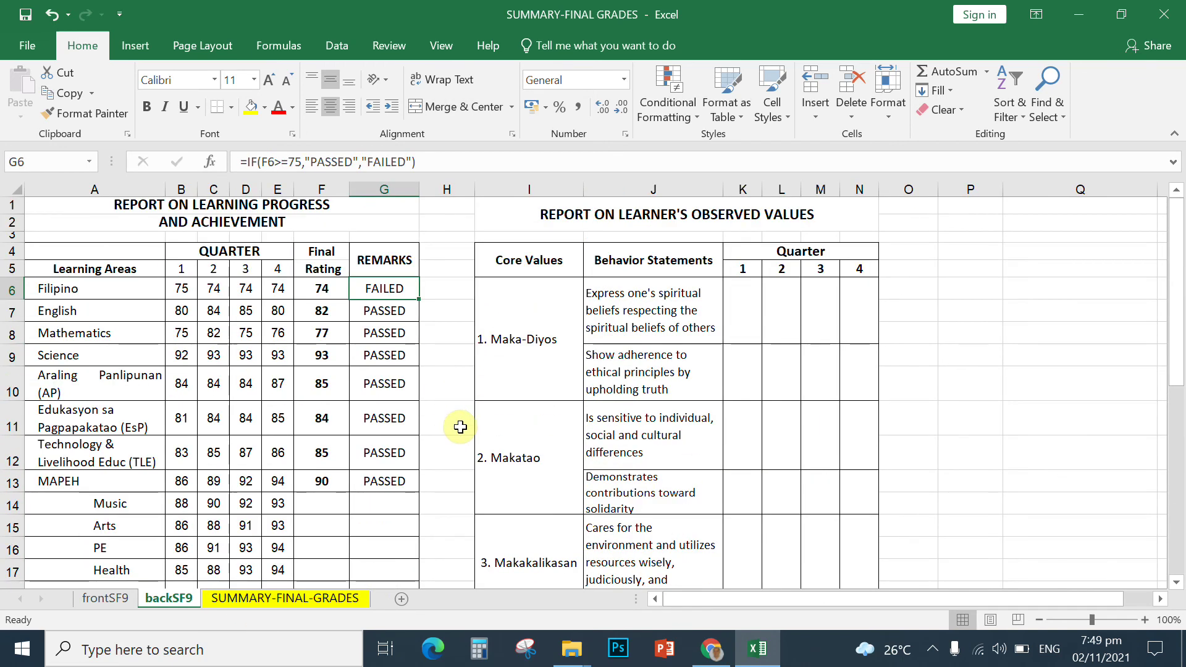